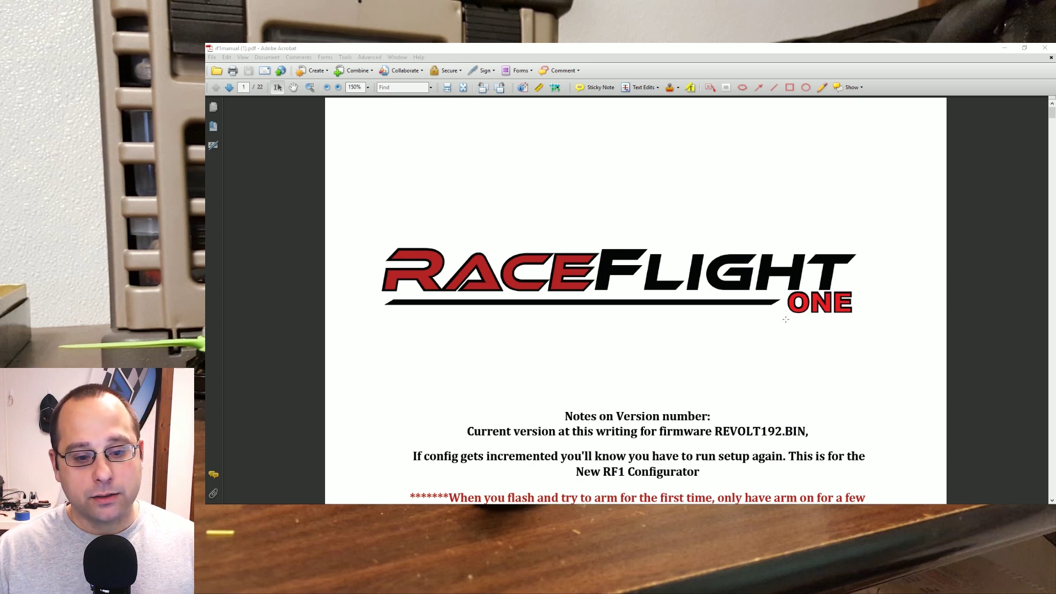
Step: Move between the raceflight.net/rf1beta page and the manual, ending on the RaceFlight One 195 page
key("alt+Tab")
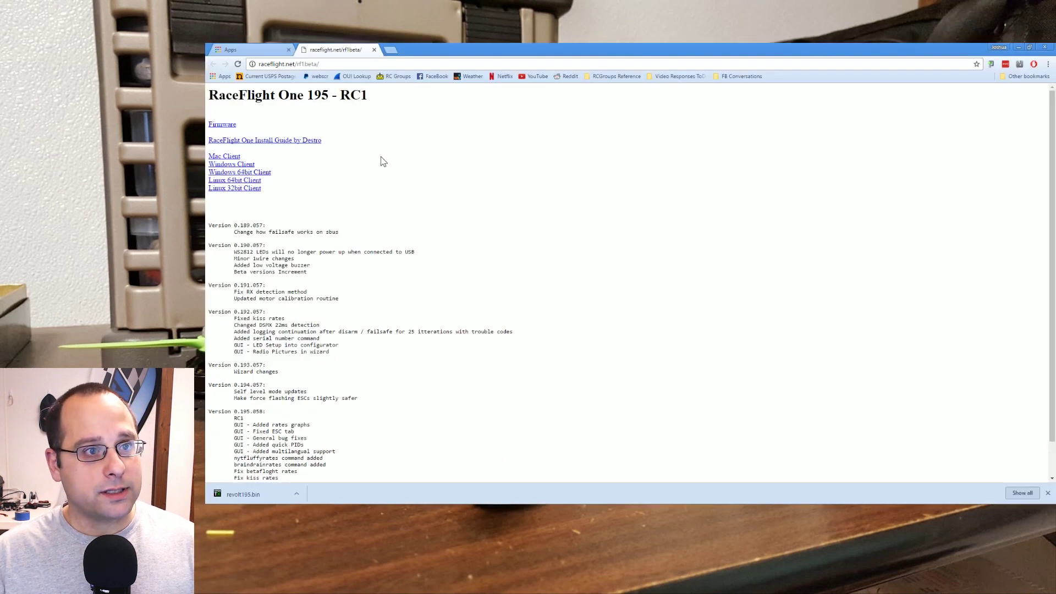
left_click(332, 65)
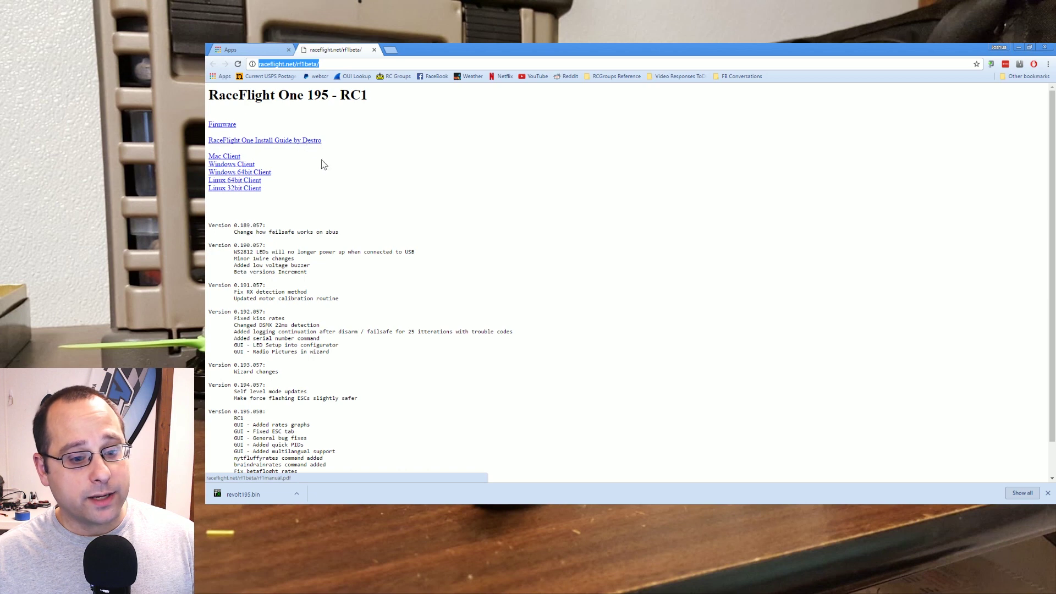
key("alt+Tab")
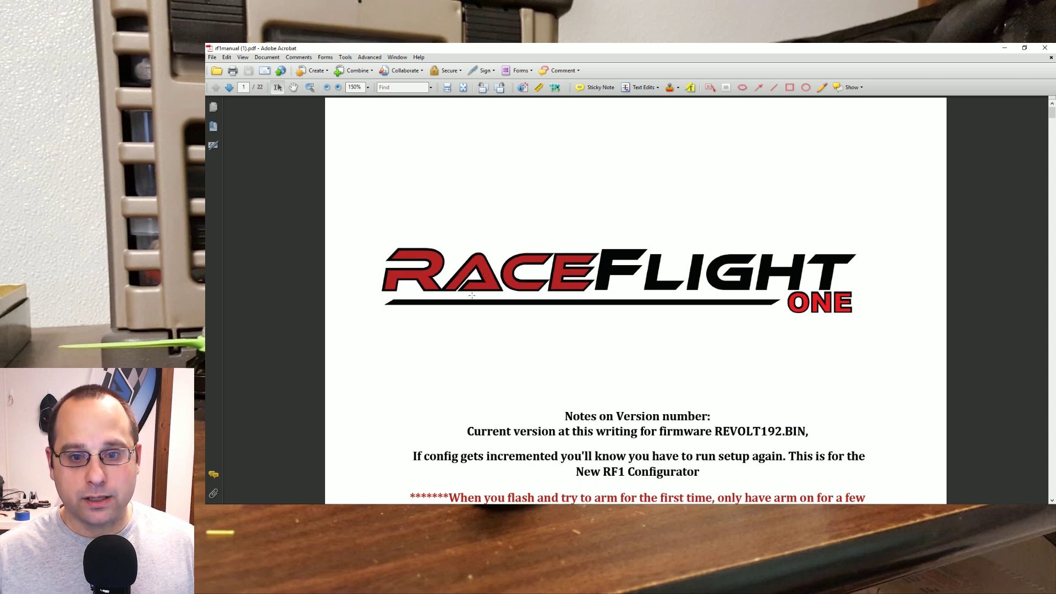
key("alt+Tab")
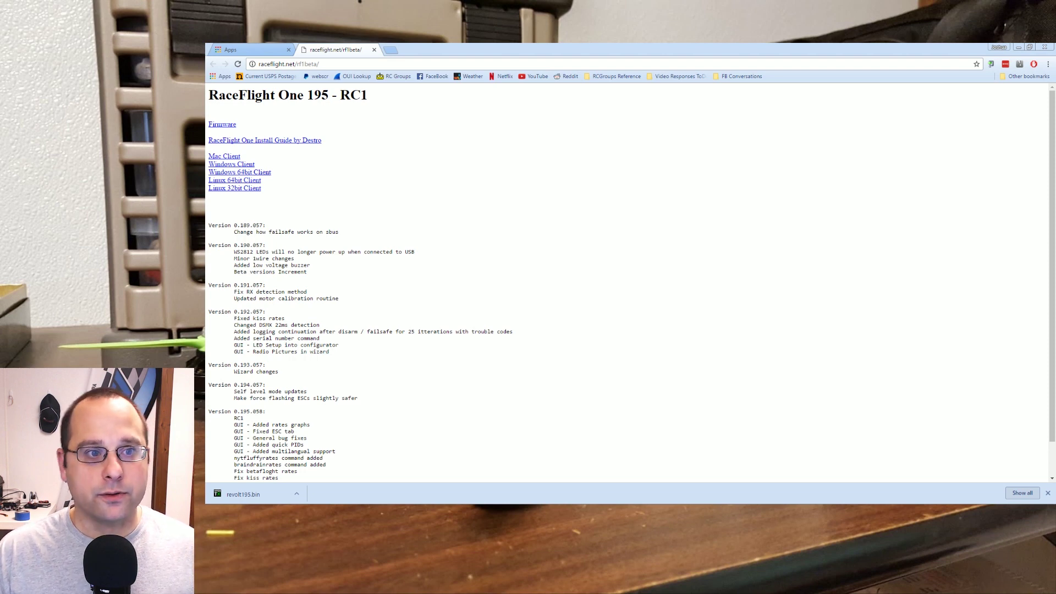
Step: Download the revolt195 firmware again and launch the raceflight app from Chrome's Apps page
left_click(225, 126)
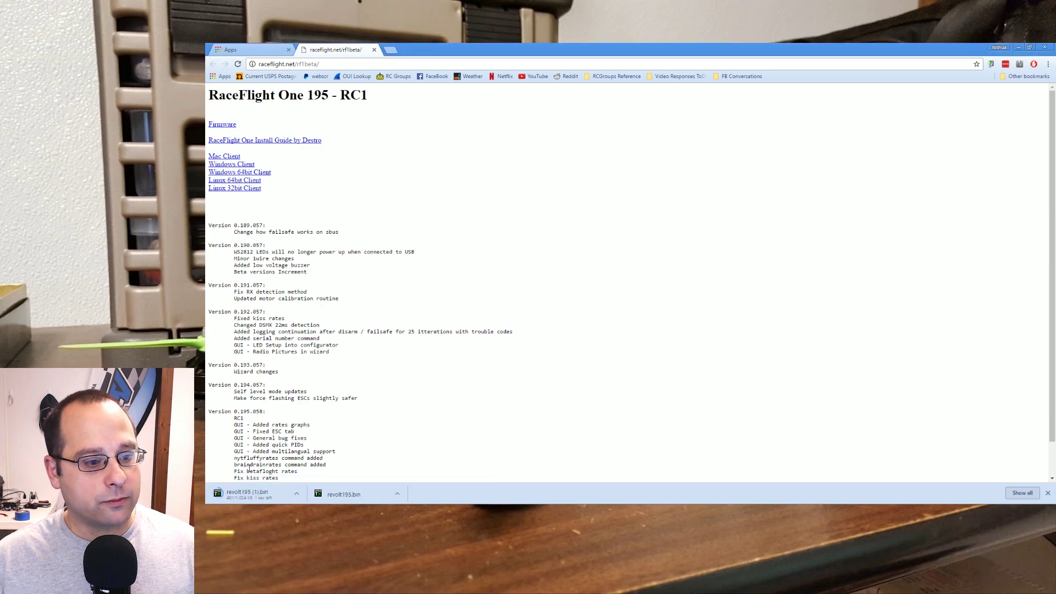
left_click(225, 77)
left_click(748, 275)
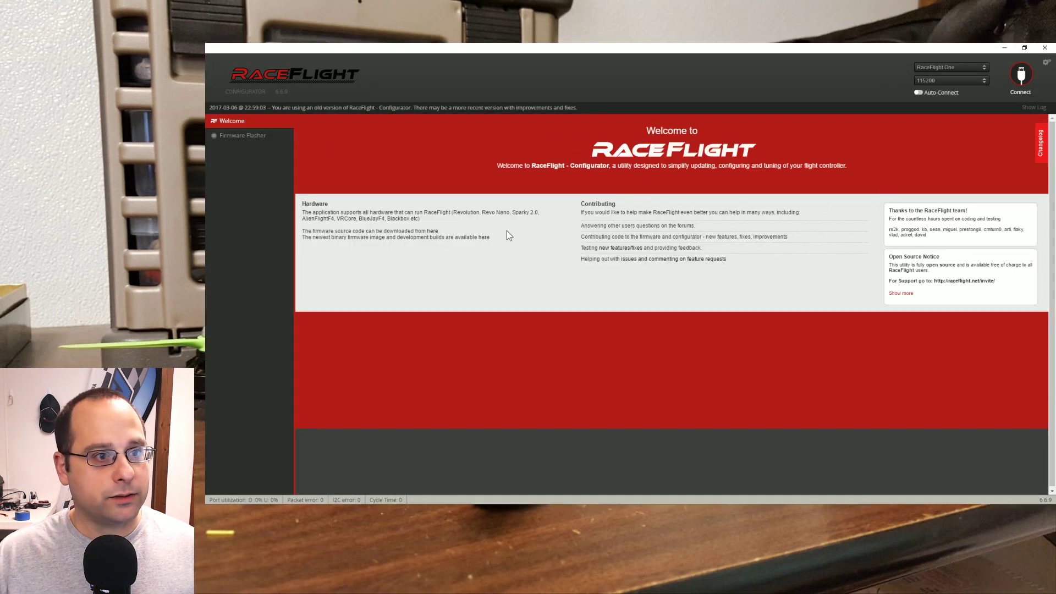
Step: Load revolt195.bin from Downloads into the Firmware Flasher as local firmware
left_click(237, 135)
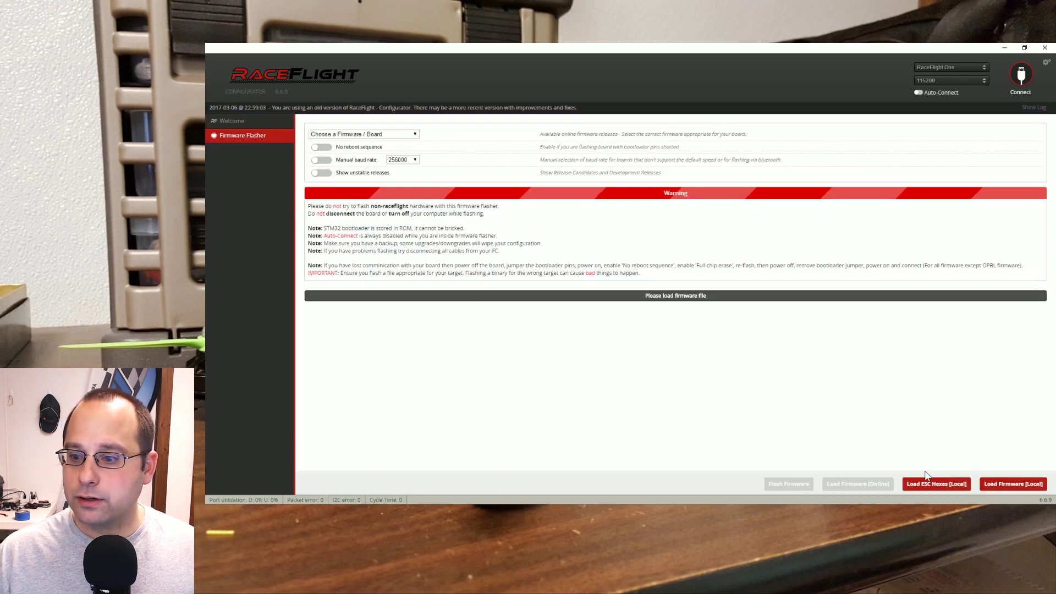
left_click(1010, 485)
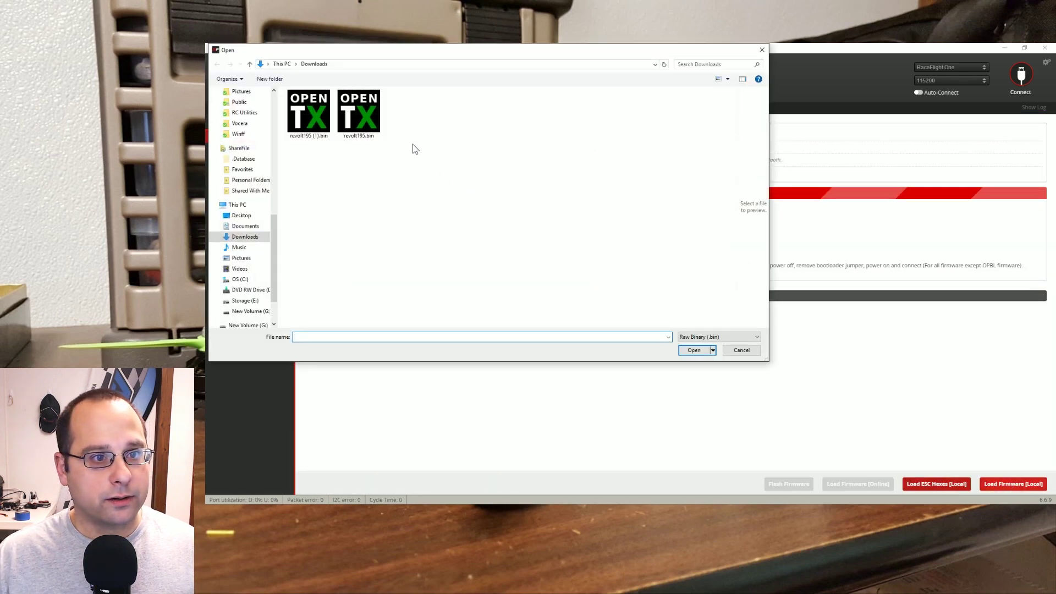
double_click(358, 112)
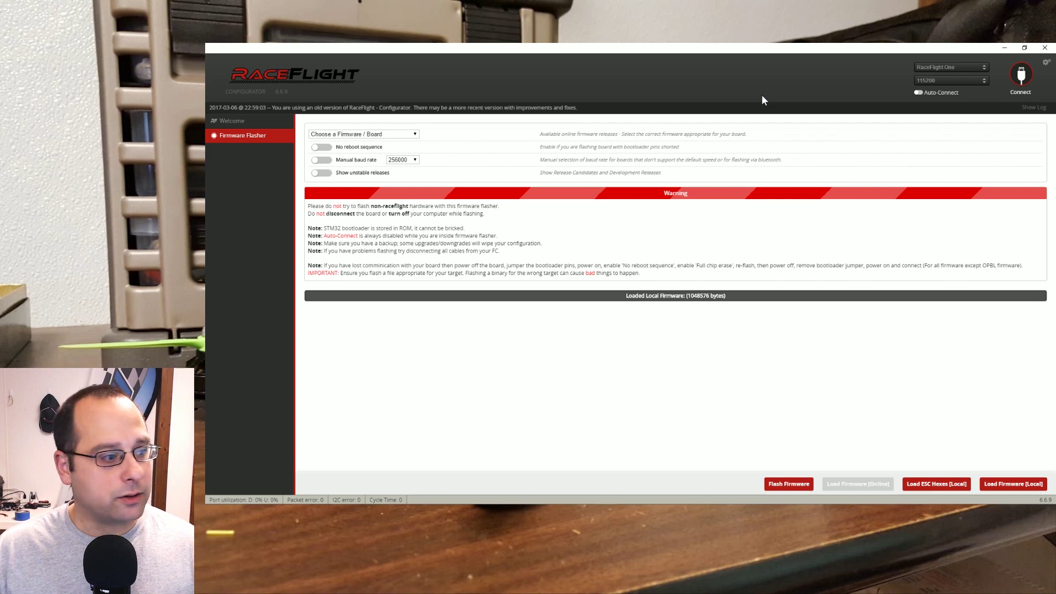
Step: Maximize the RaceFlight manual in Acrobat and scroll to page 6, flashing steps 9–12
key("alt+Tab")
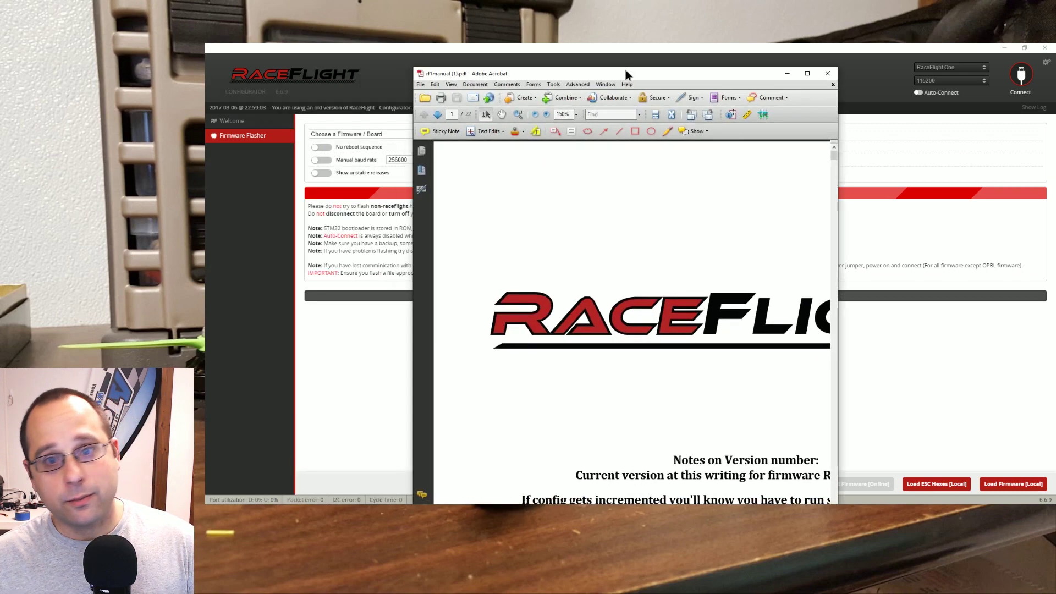
double_click(625, 70)
scroll(430, 315, "down", 3)
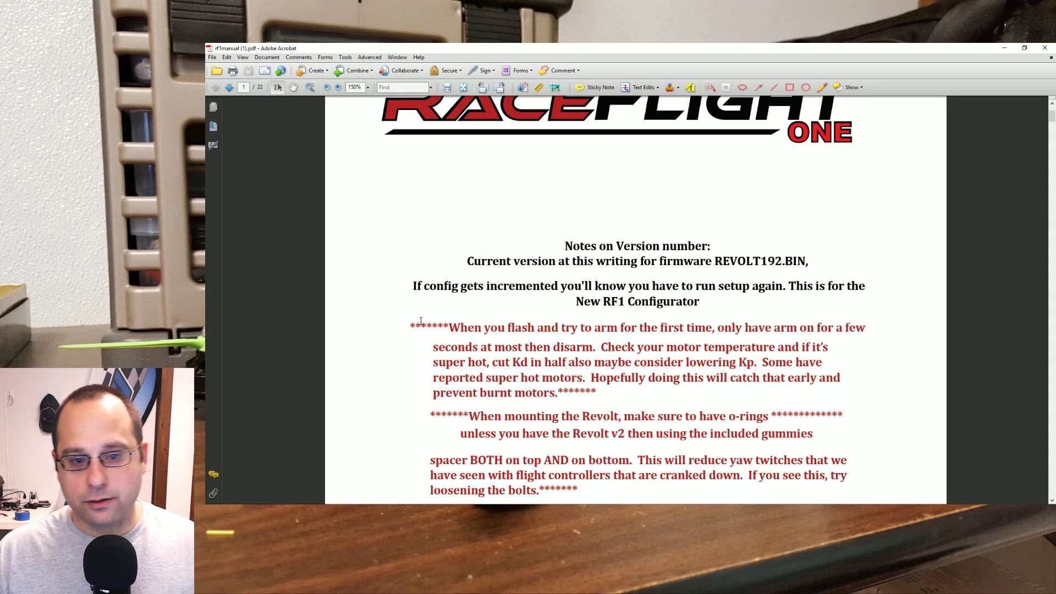
scroll(417, 322, "down", 7)
scroll(406, 319, "down", 15)
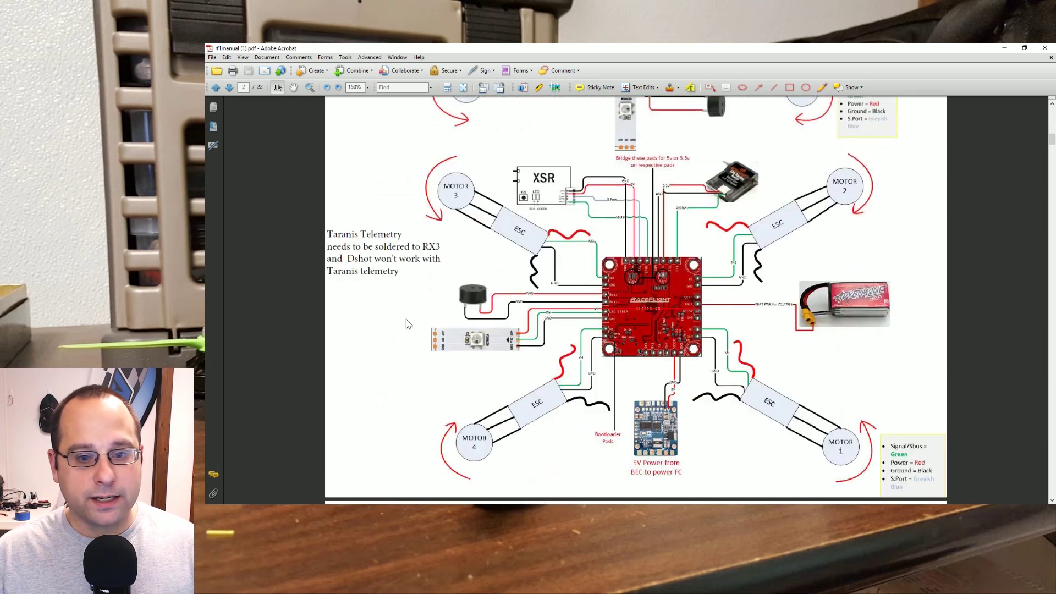
scroll(411, 313, "down", 15)
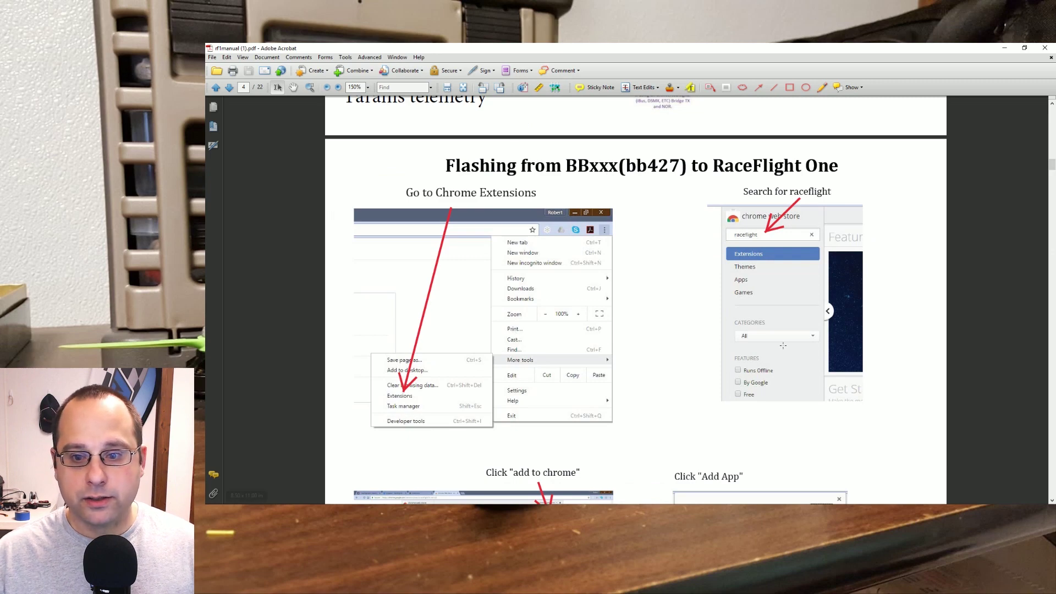
scroll(744, 288, "down", 20)
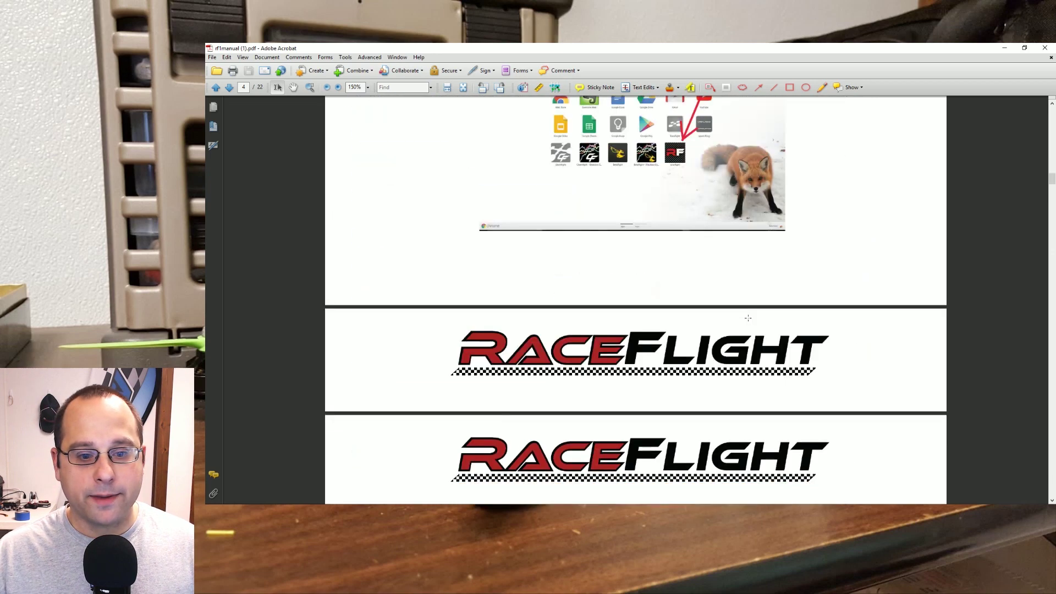
scroll(723, 301, "down", 10)
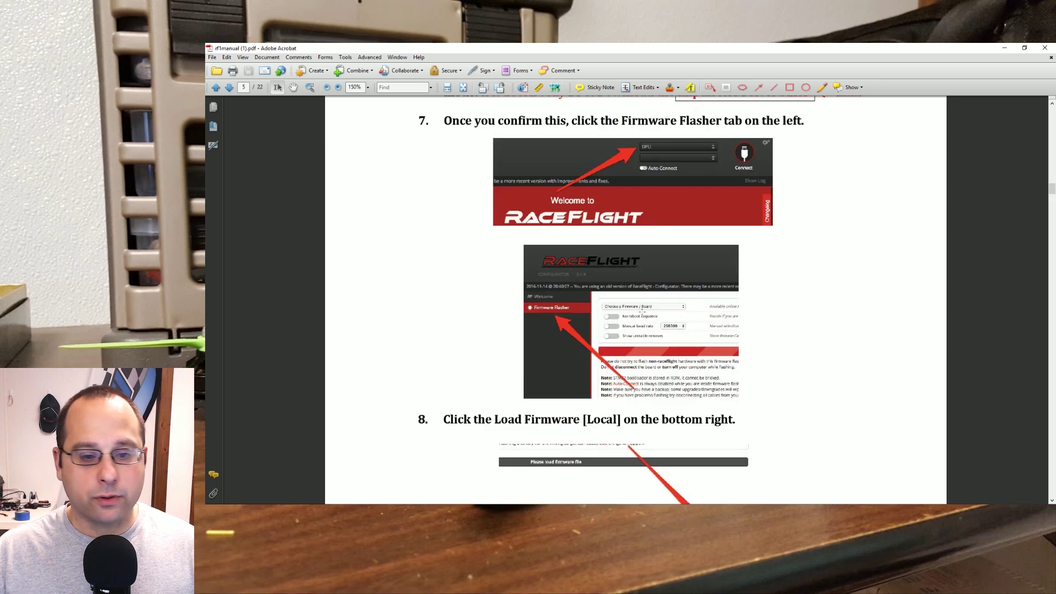
scroll(634, 315, "down", 8)
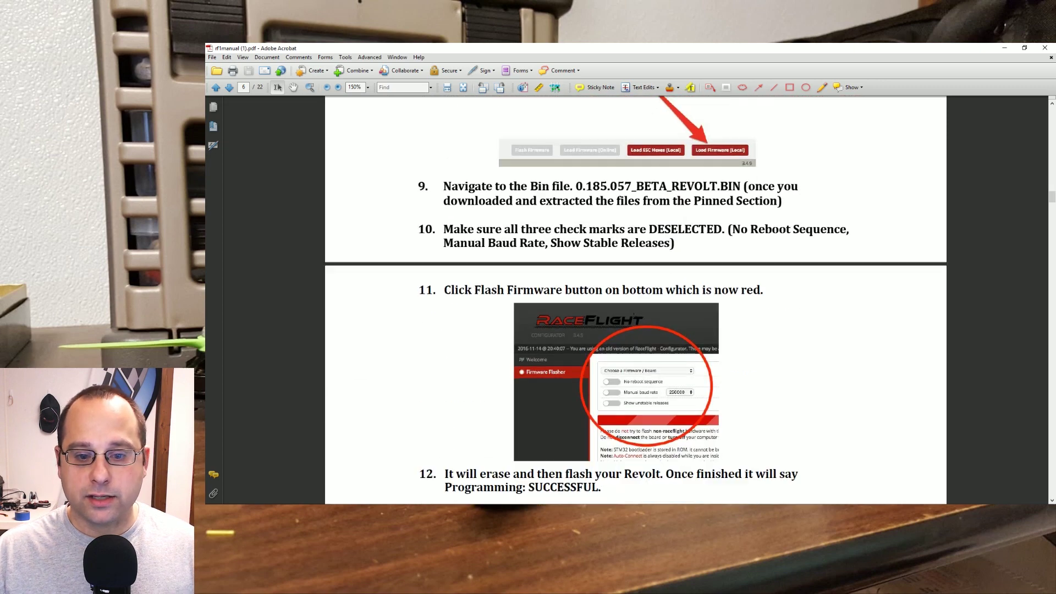
Step: Revisit the configurator's firmware flasher, then close RaceFlight Configurator
key("alt+Tab")
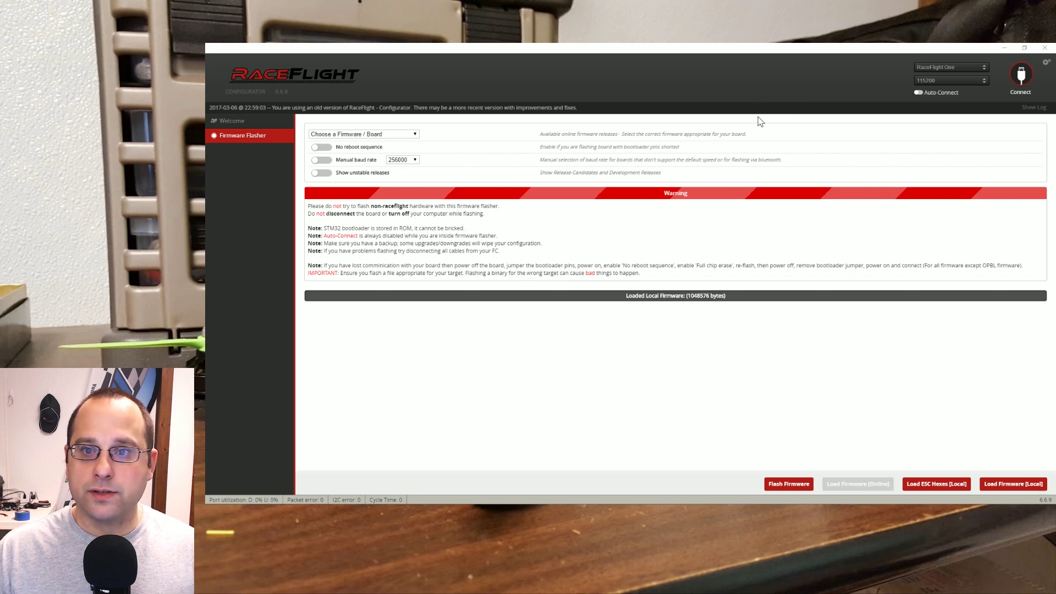
left_click(1044, 48)
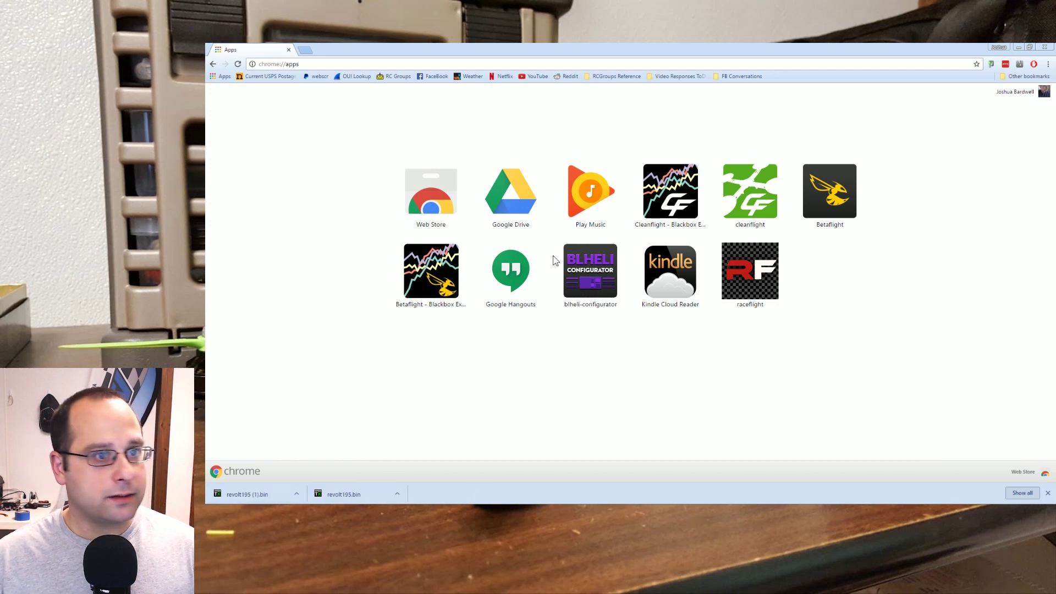
Step: Return to raceflight.net/rf1beta and download and open the Windows 64bit Client windows64.zip
key("alt+Left")
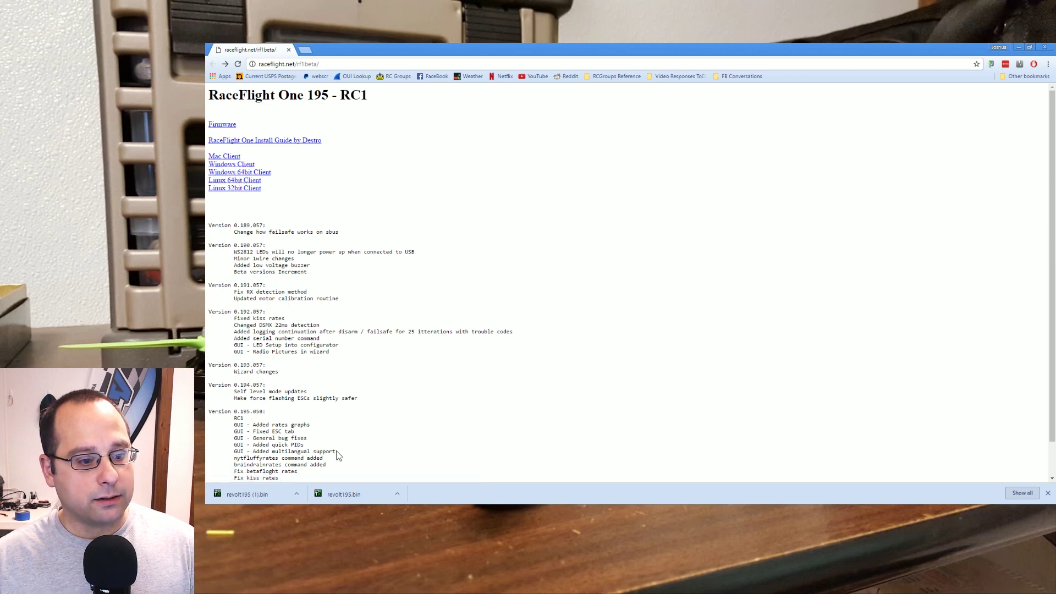
left_click(263, 171)
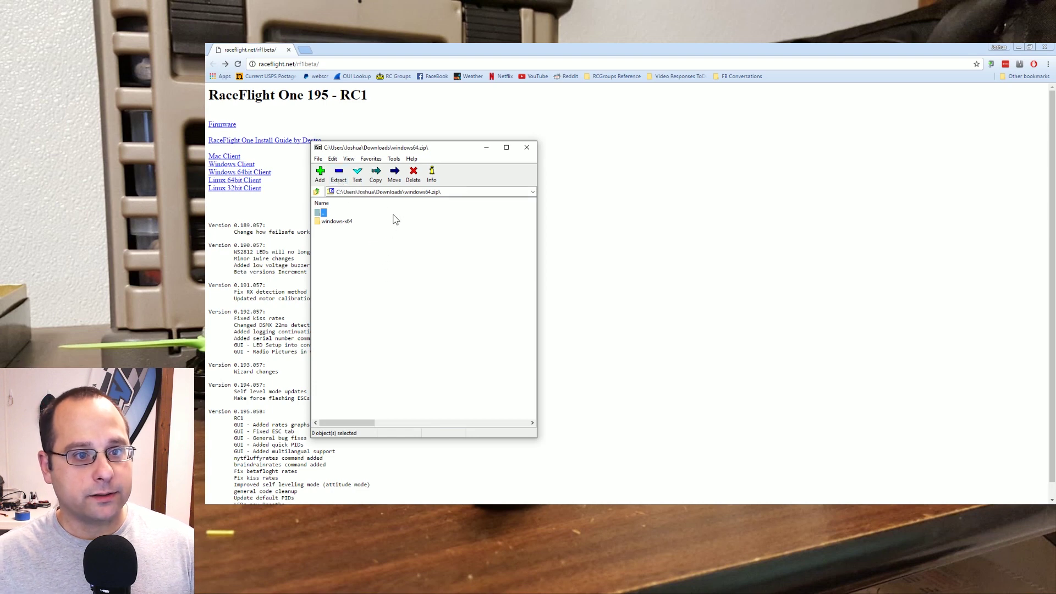
Step: Inspect the archive's windows-x64 folder, then bring up the RF1 folder in File Explorer
double_click(330, 220)
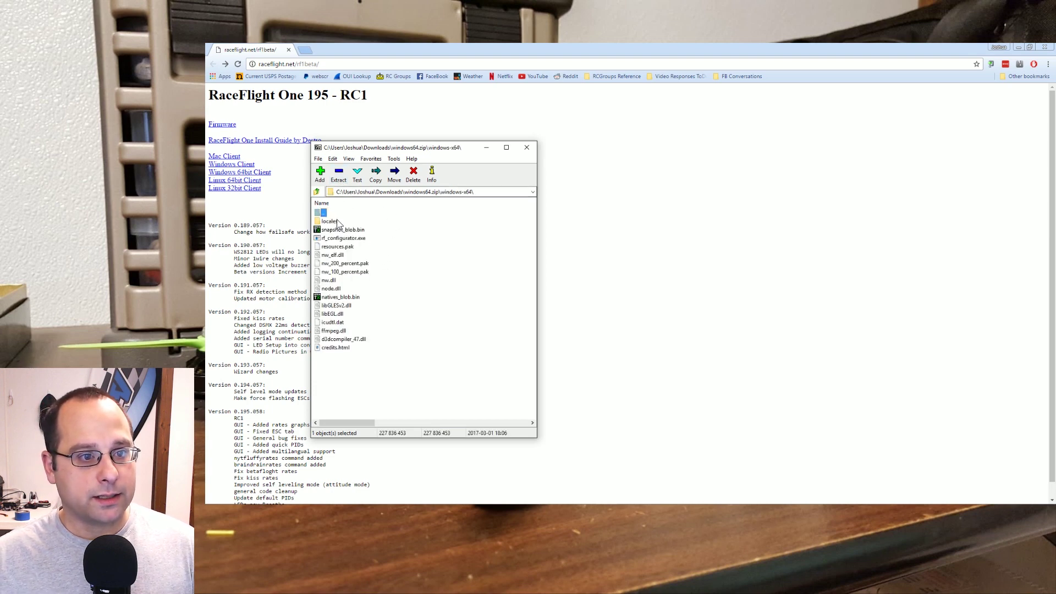
left_click(495, 503)
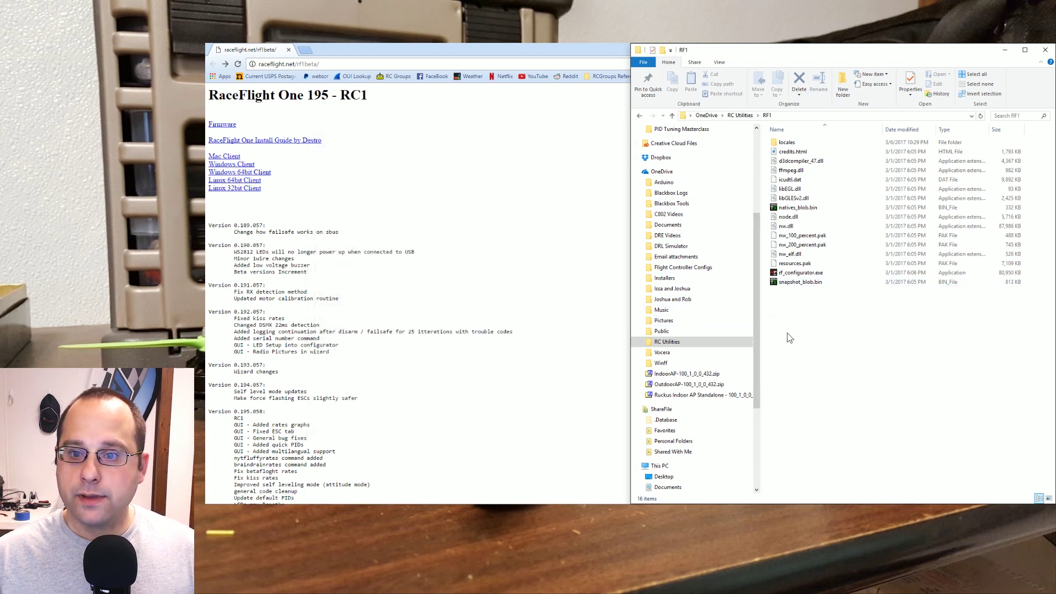
Step: Start rf_configurator.exe from the RF1 folder under RC Utilities
double_click(800, 272)
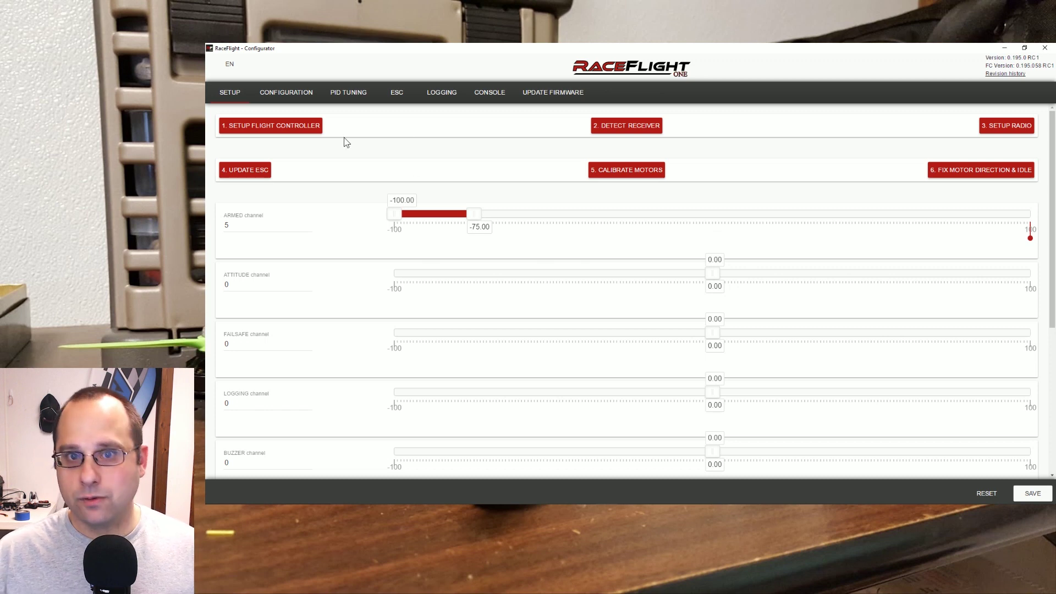
Step: Run 1. Setup Flight Controller through the flat and nose-down orientation steps
left_click(226, 130)
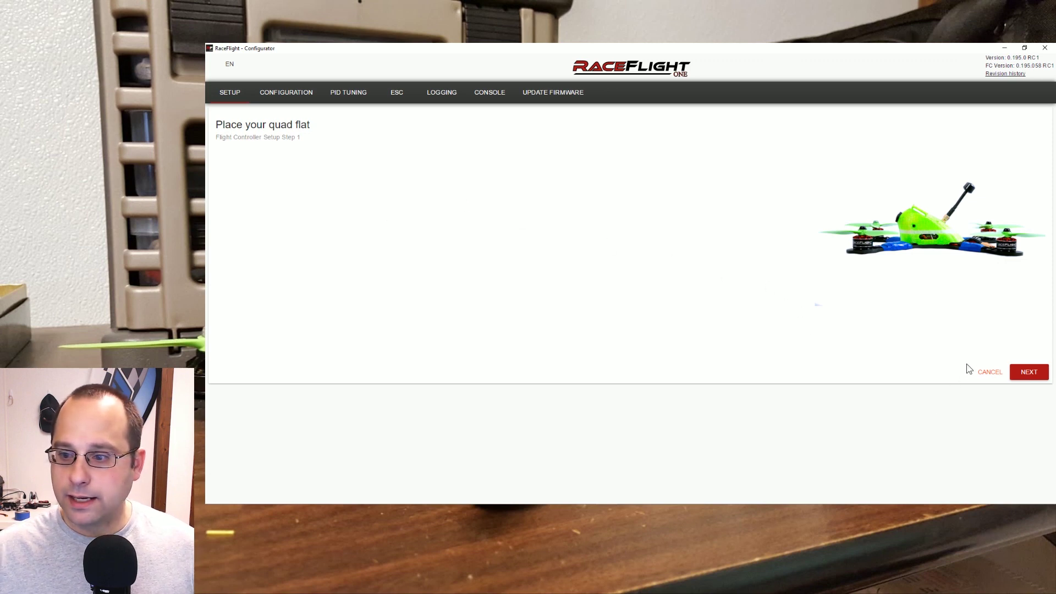
left_click(1038, 376)
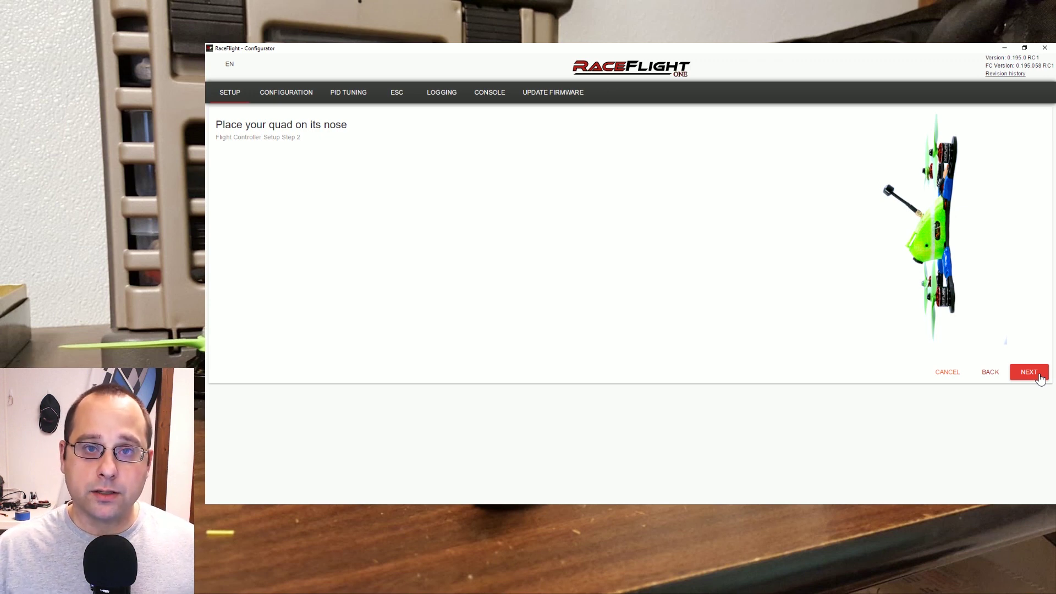
left_click(1039, 377)
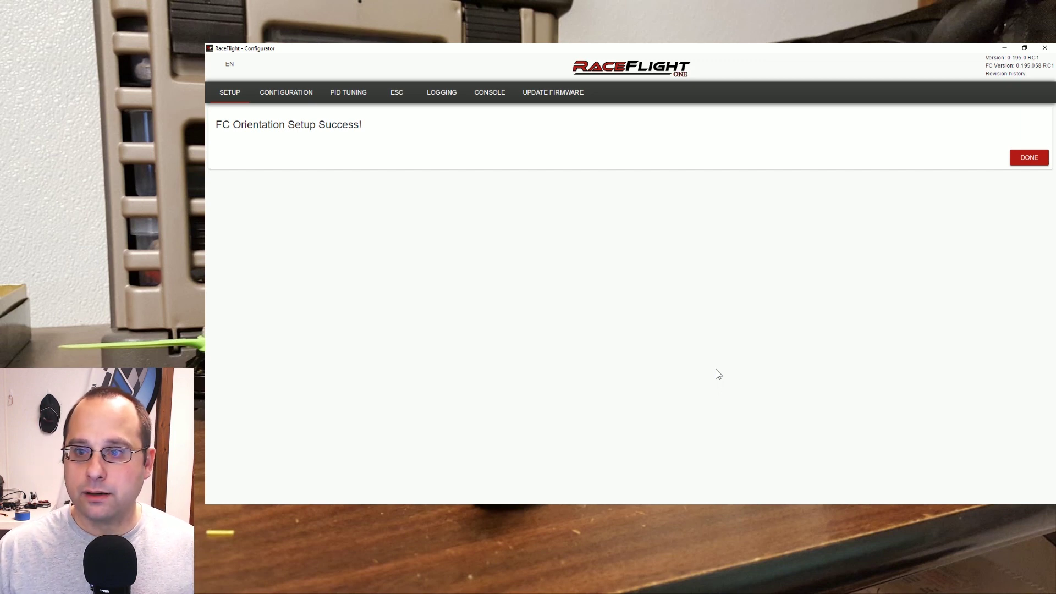
Step: Close the orientation wizard, then auto-detect the receiver with 2. Detect Receiver
left_click(1014, 160)
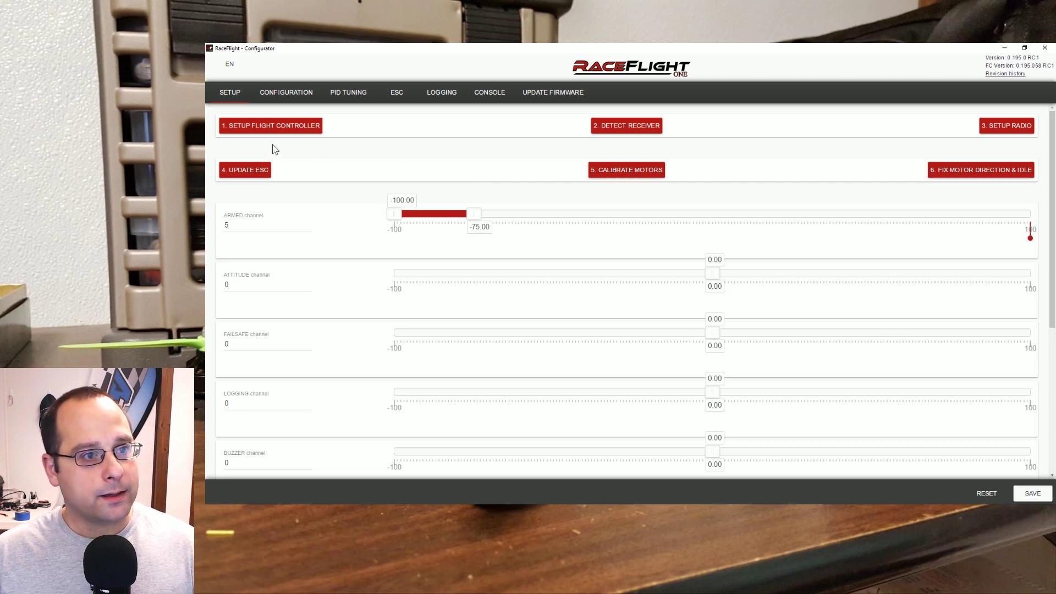
left_click(609, 125)
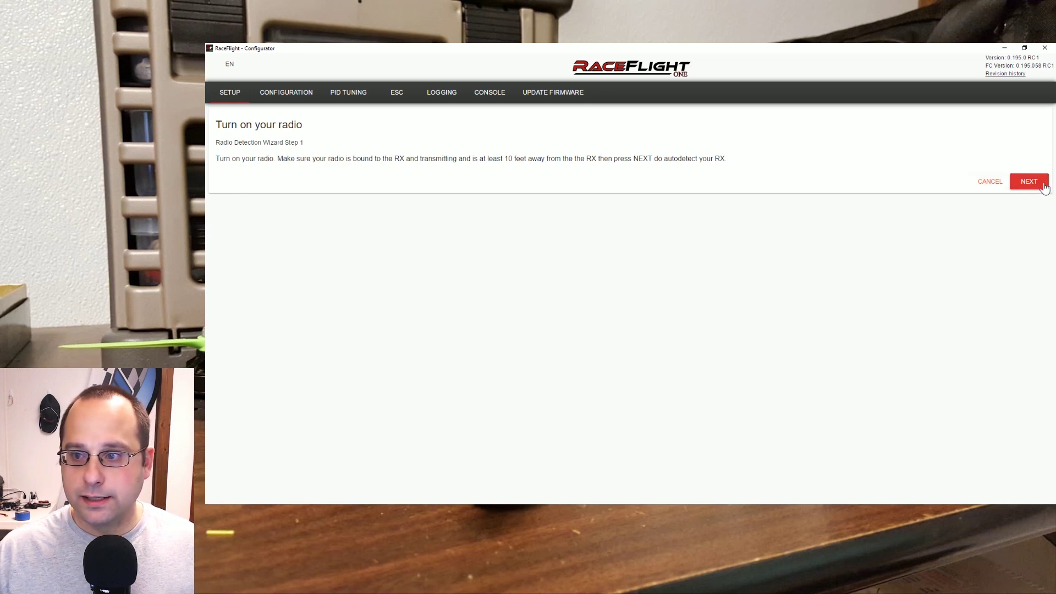
left_click(1015, 186)
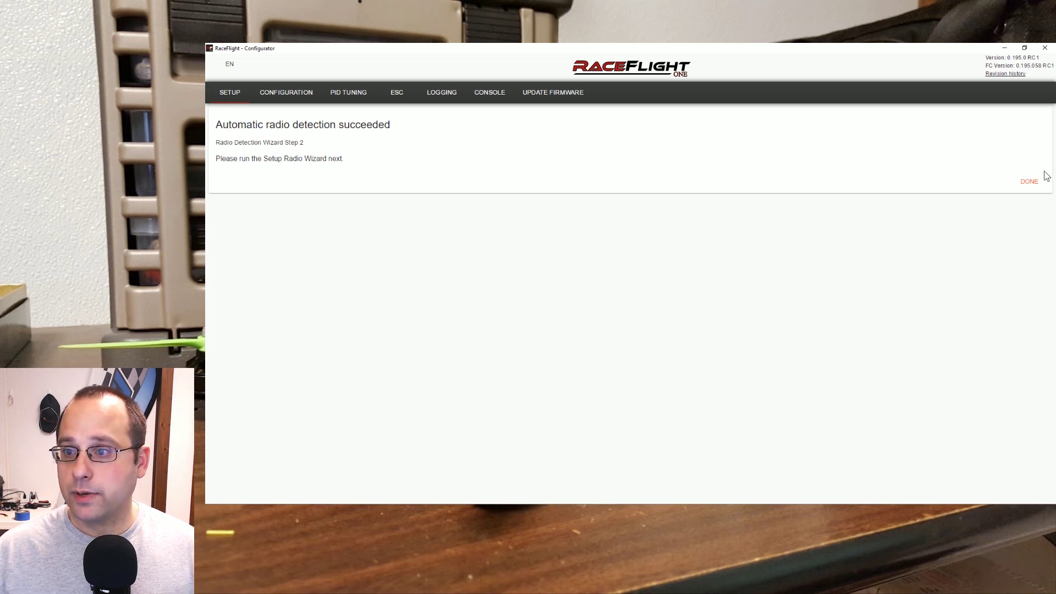
left_click(1032, 185)
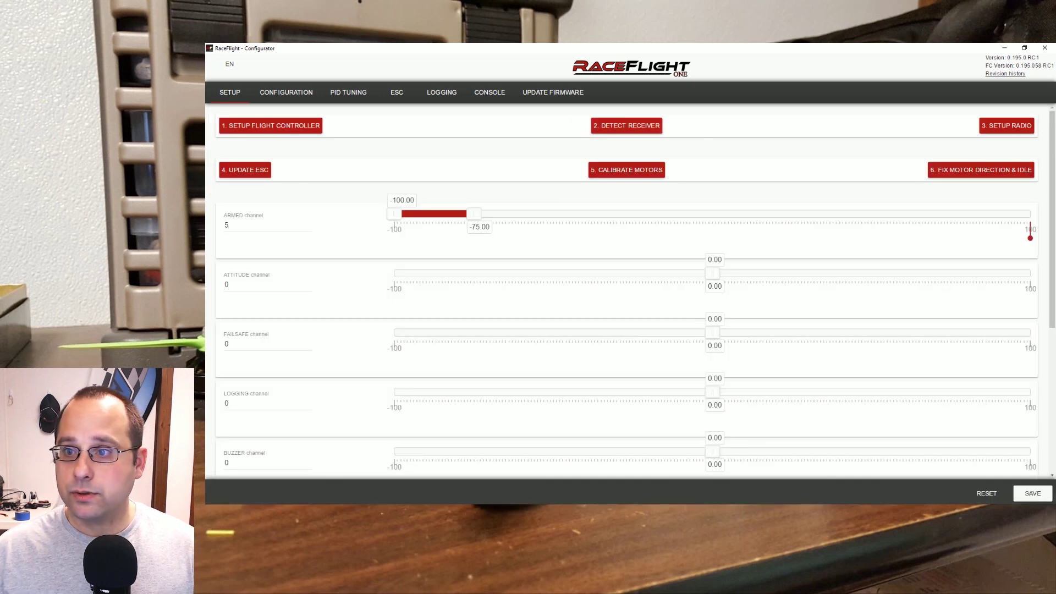
Step: Run 3. Setup Radio: record the circled sticks, then the disarmed and armed switch positions
left_click(1016, 126)
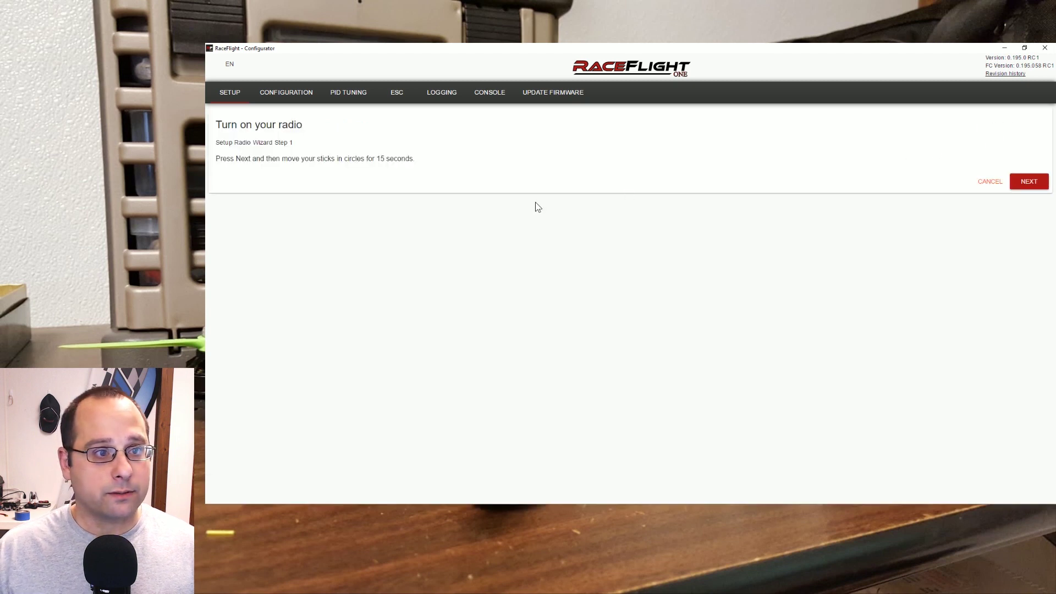
left_click(1025, 183)
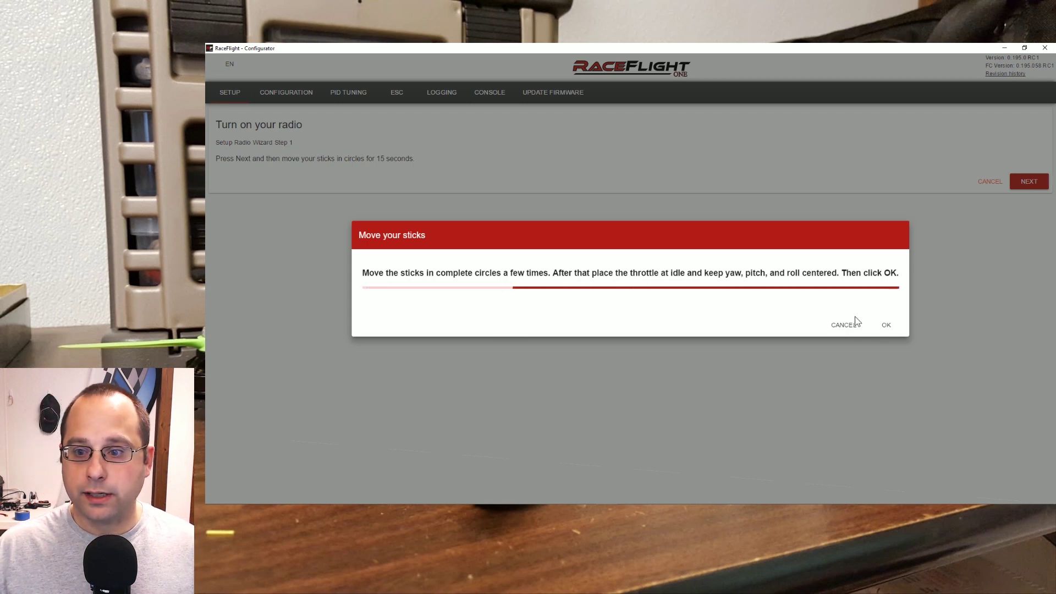
left_click(885, 325)
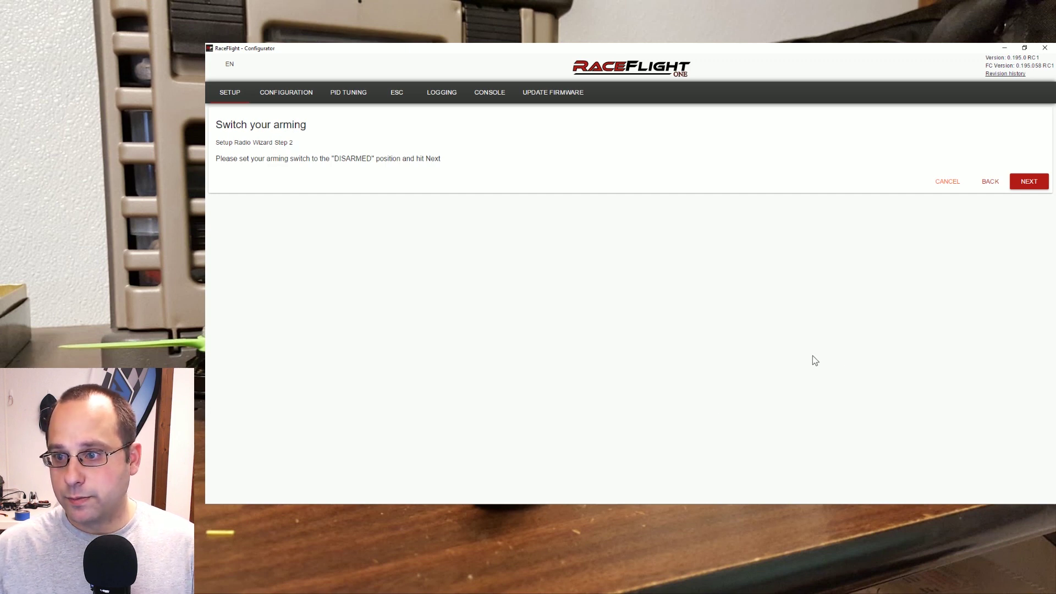
left_click(1028, 180)
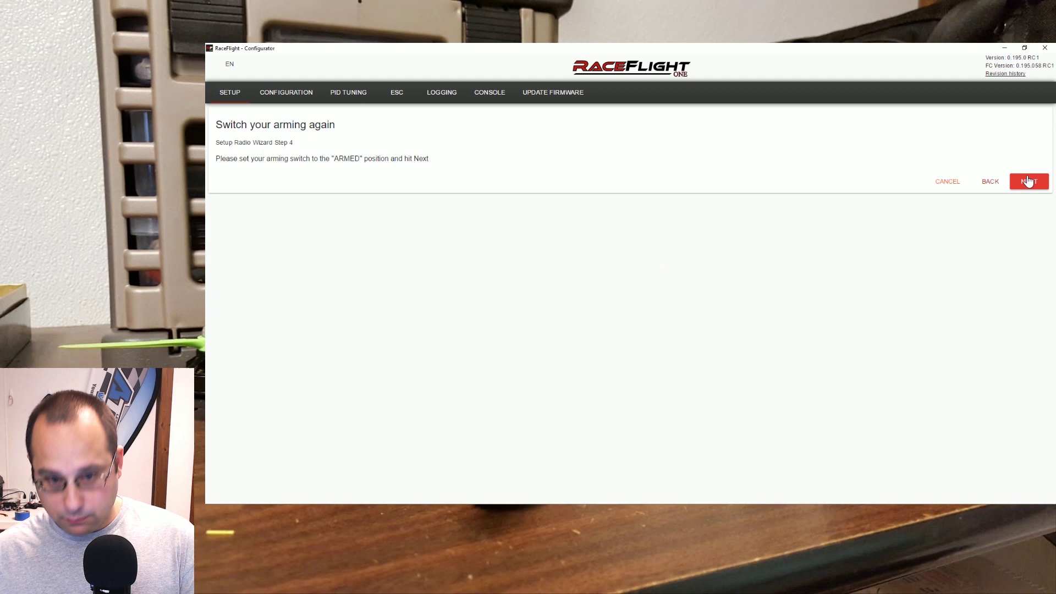
left_click(1027, 181)
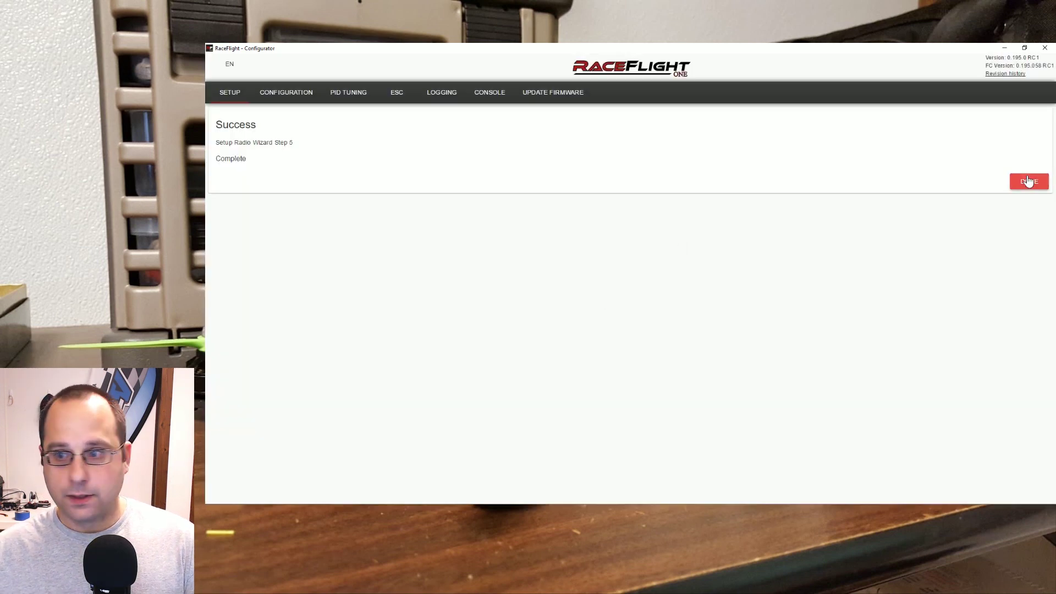
Step: Close the completed radio wizard and return to the Setup page's channel sliders
left_click(1028, 182)
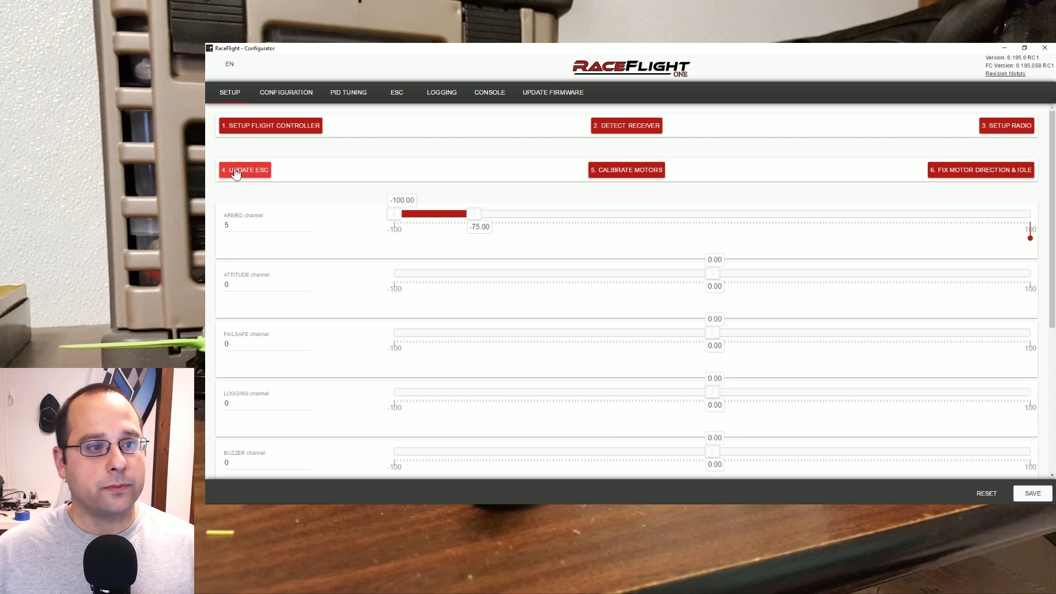
Step: Read and flash all four ESCs with 4. Update ESC after confirming the props are removed
left_click(235, 172)
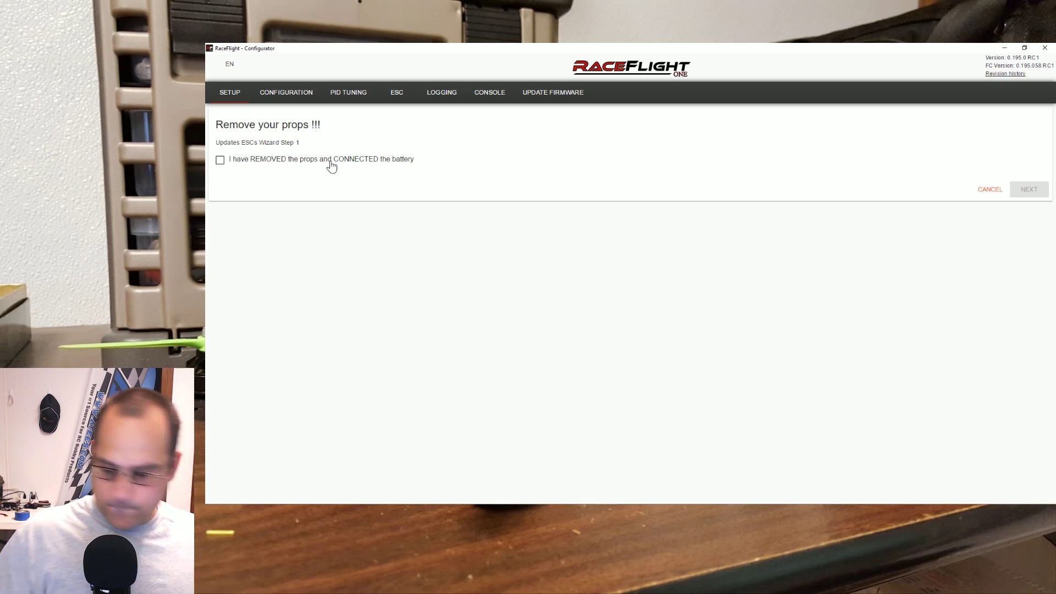
left_click(219, 161)
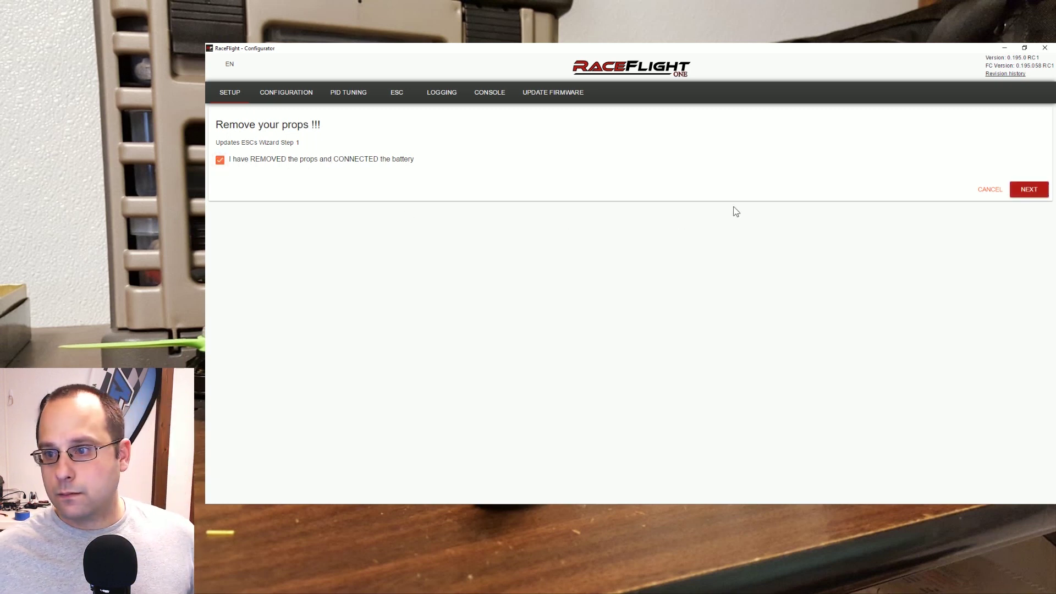
left_click(1024, 190)
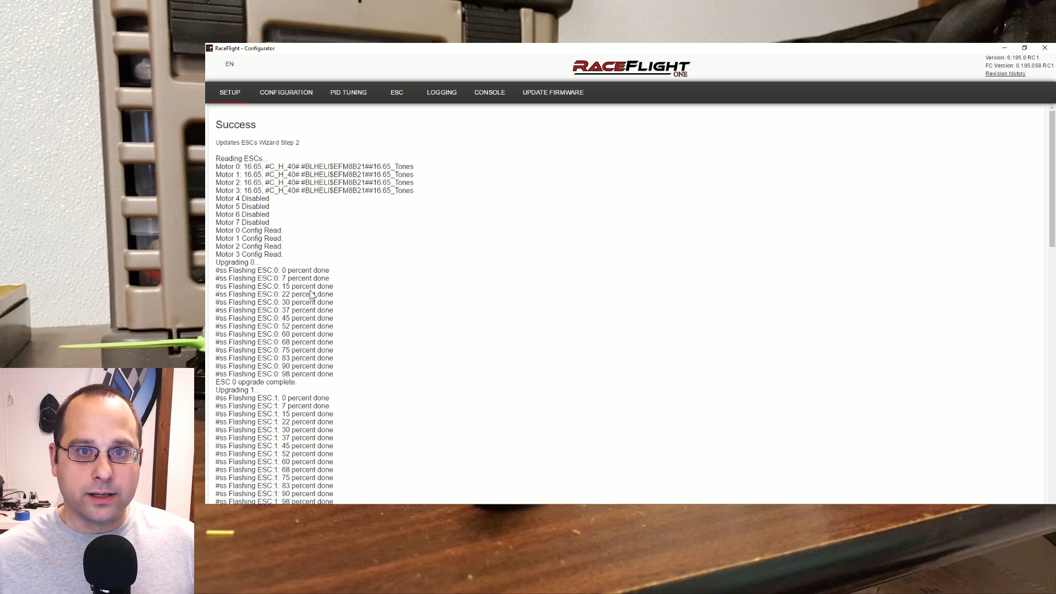
scroll(310, 295, "down", 7)
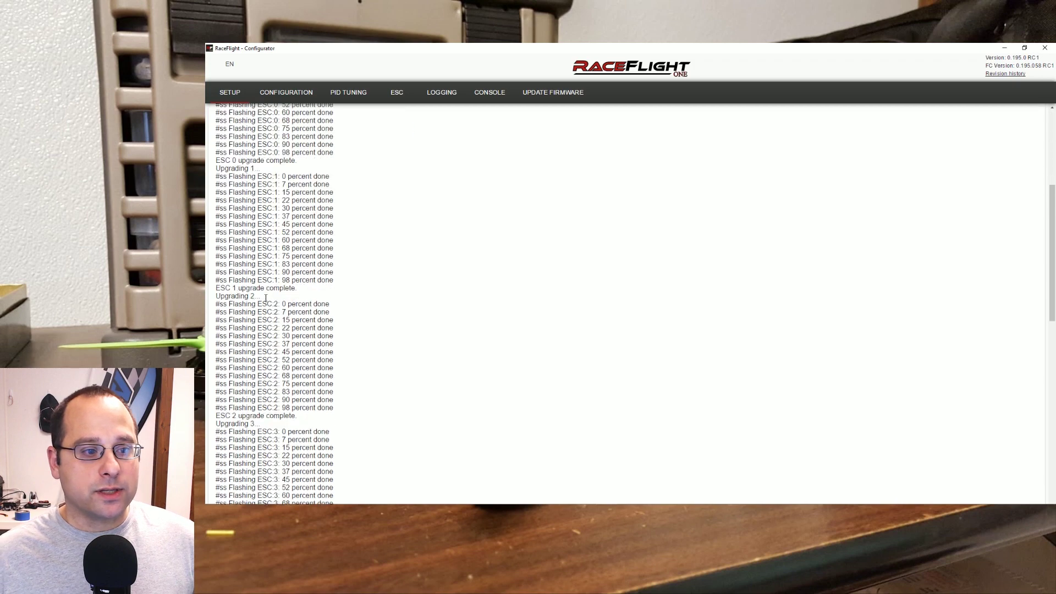
scroll(265, 297, "down", 4)
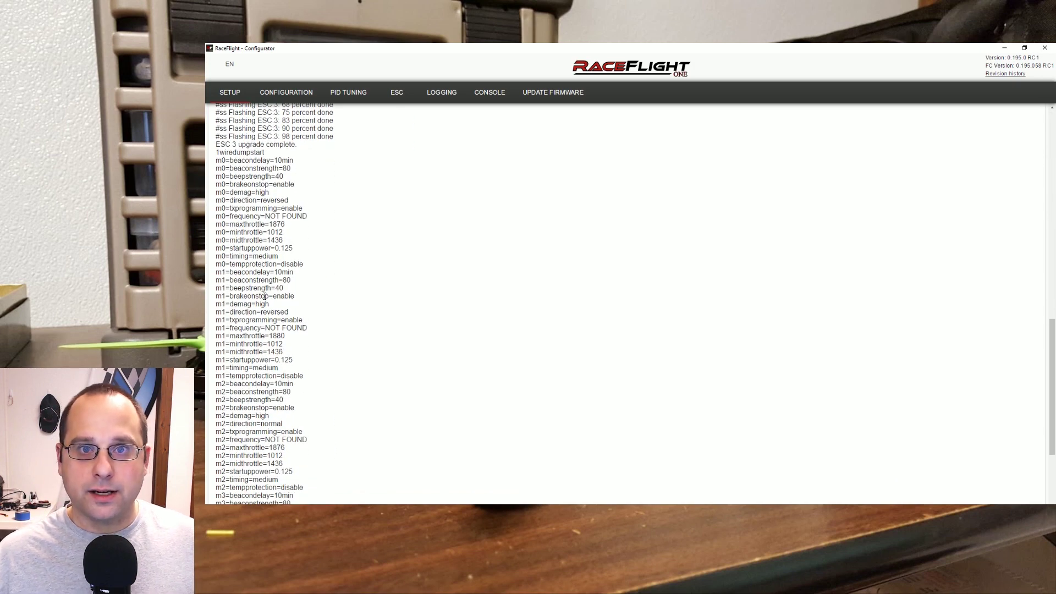
scroll(265, 296, "down", 3)
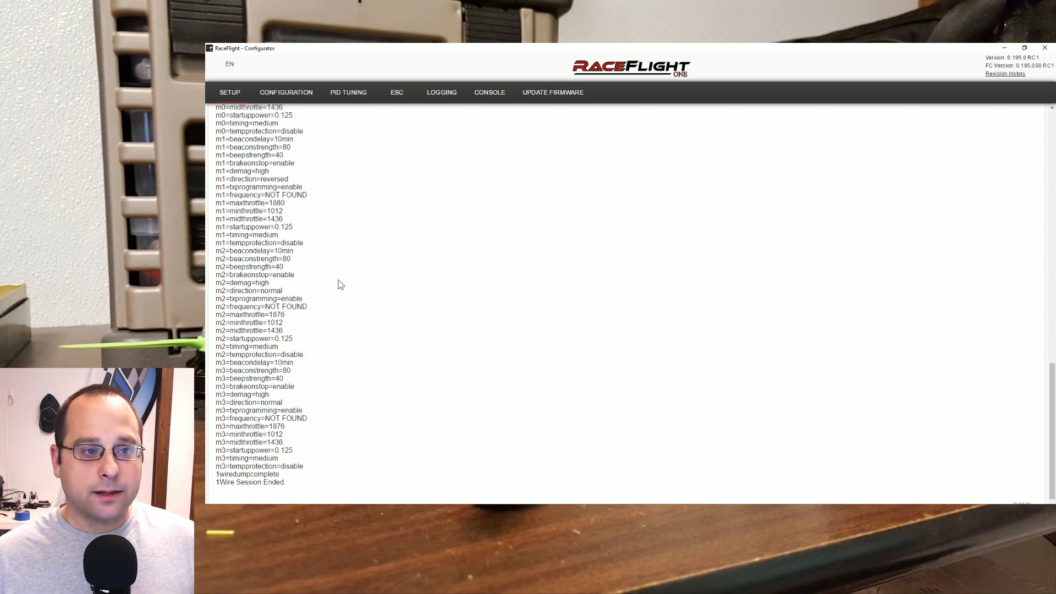
scroll(341, 284, "up", 6)
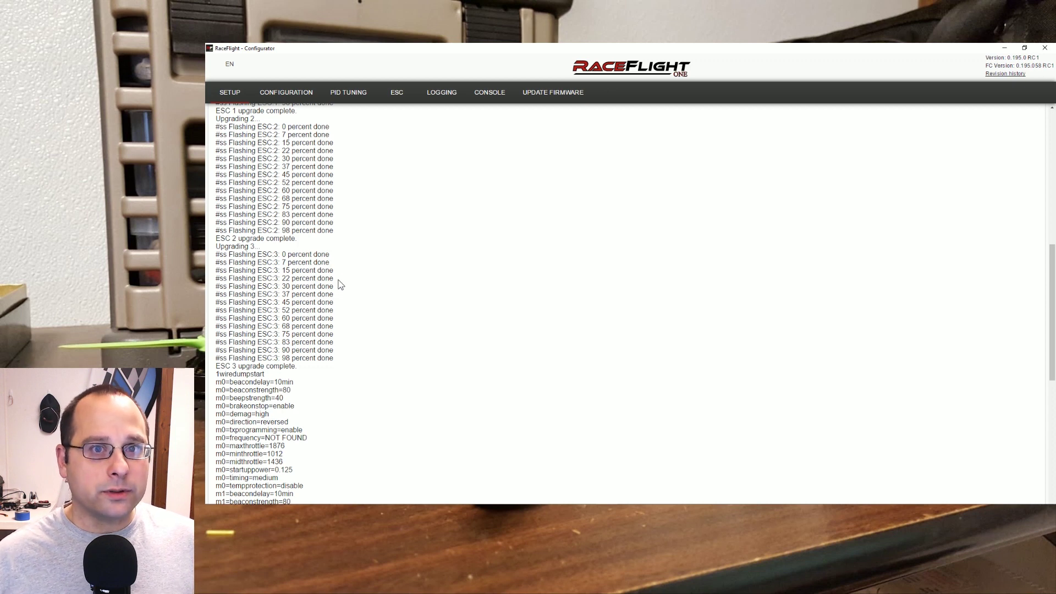
Step: Calibrate the motors with 5. Calibrate Motors, then start 6. Fix Motor Direction & Idle
left_click(230, 92)
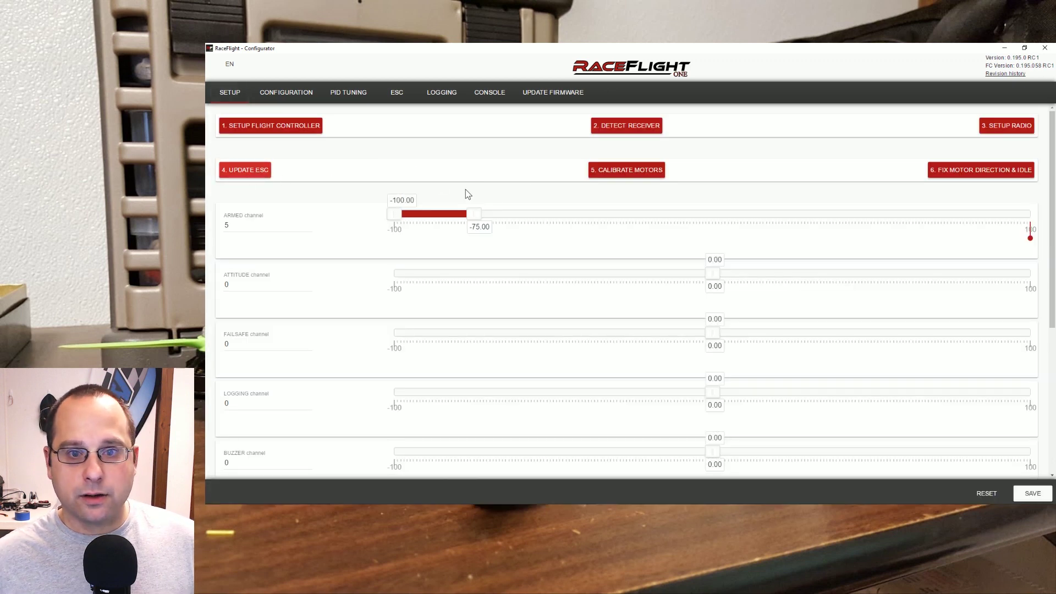
left_click(629, 171)
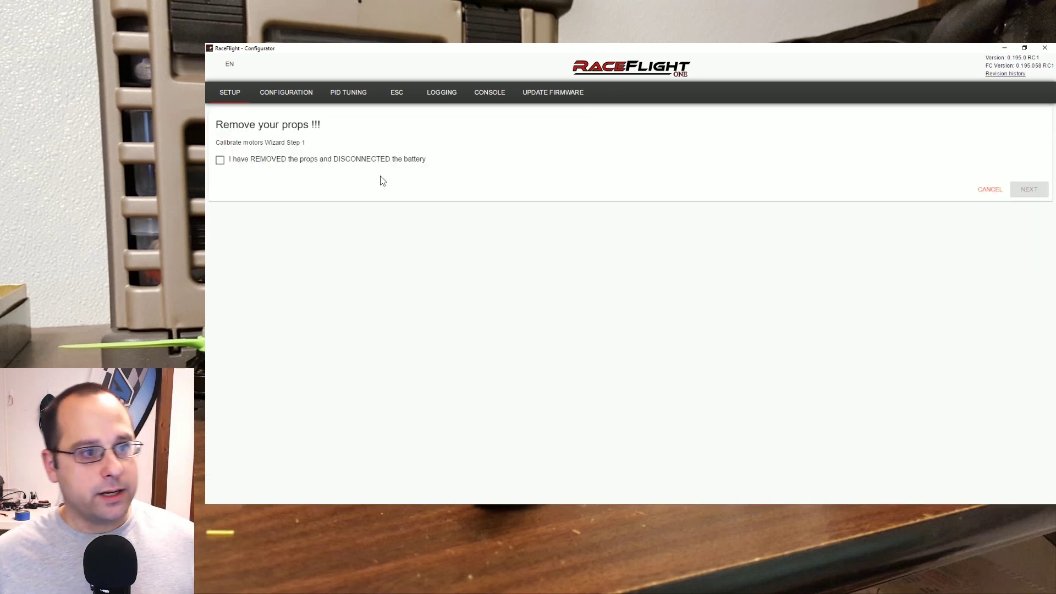
left_click(221, 160)
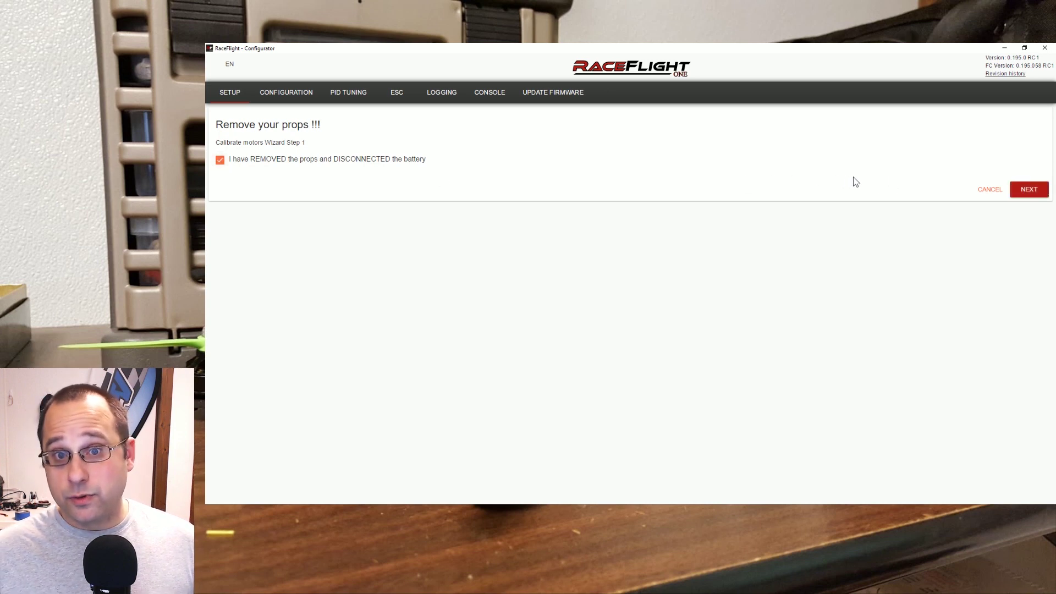
left_click(1028, 190)
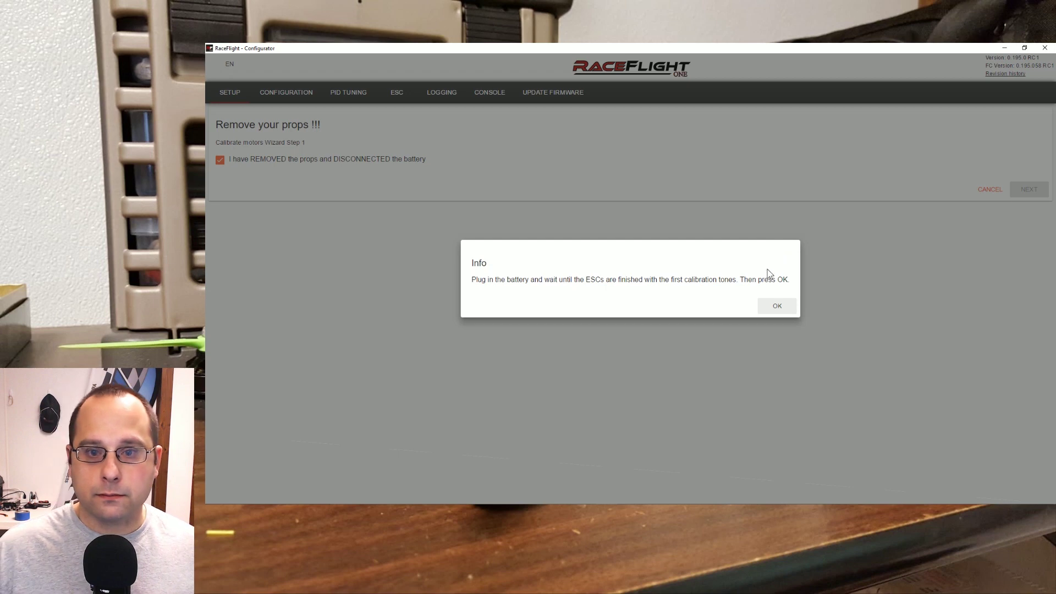
left_click(776, 308)
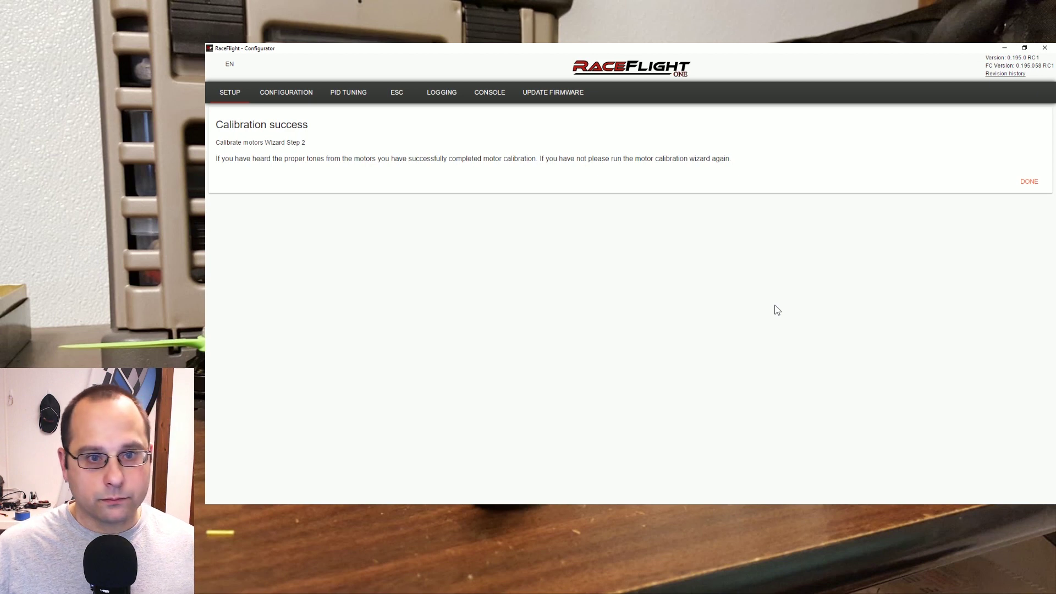
left_click(1017, 182)
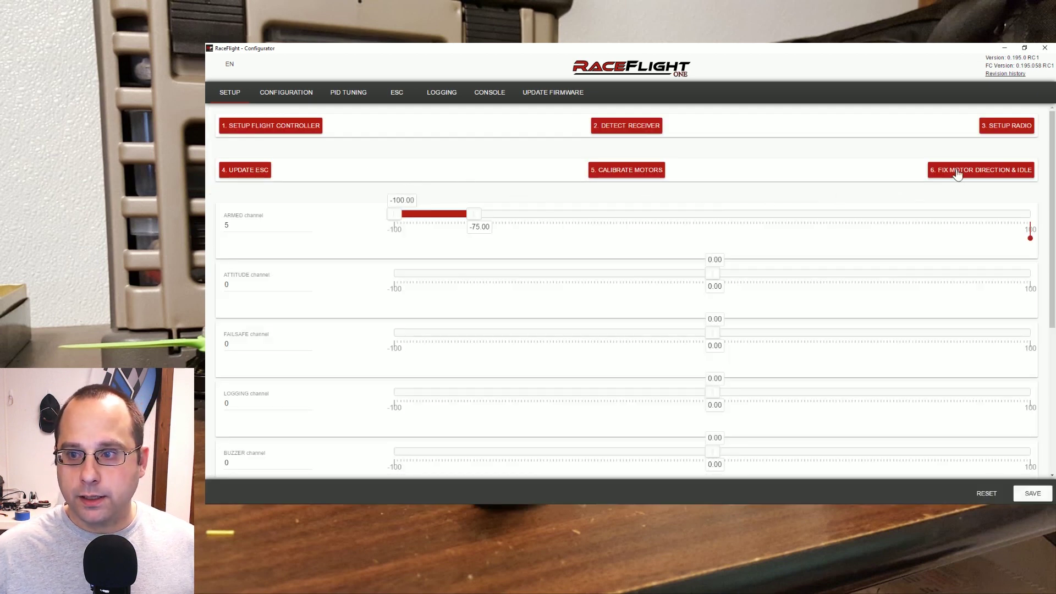
left_click(978, 172)
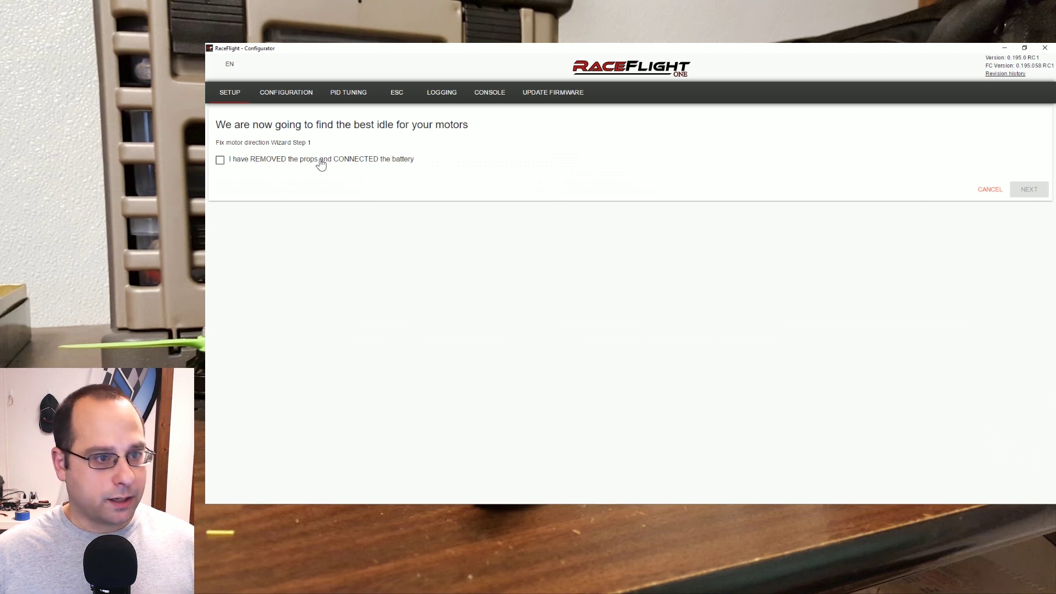
Step: With the props removed, set the motor idle and confirm all motors are spinning
left_click(220, 160)
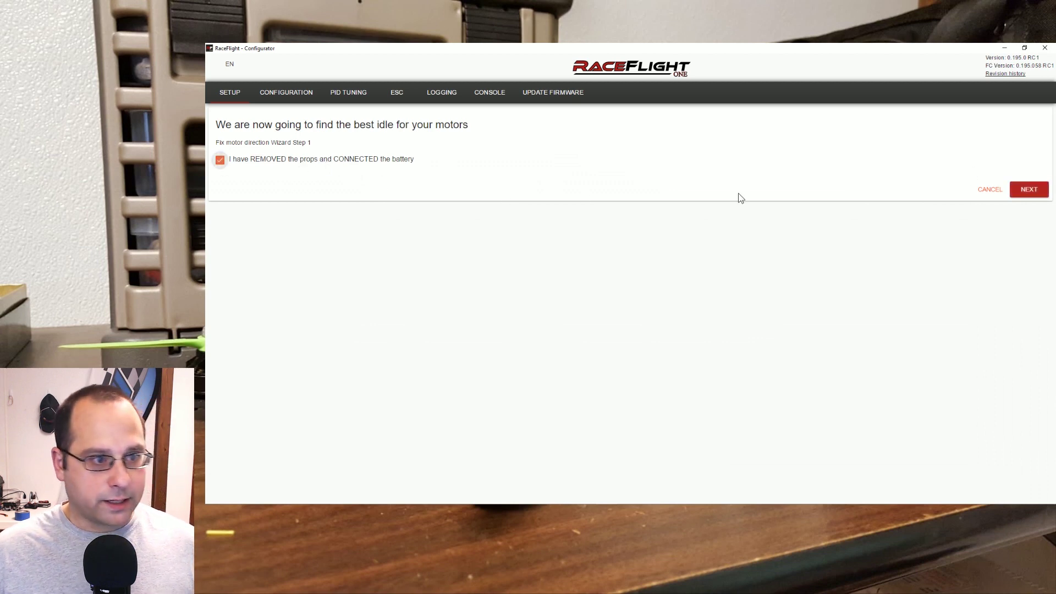
left_click(1027, 189)
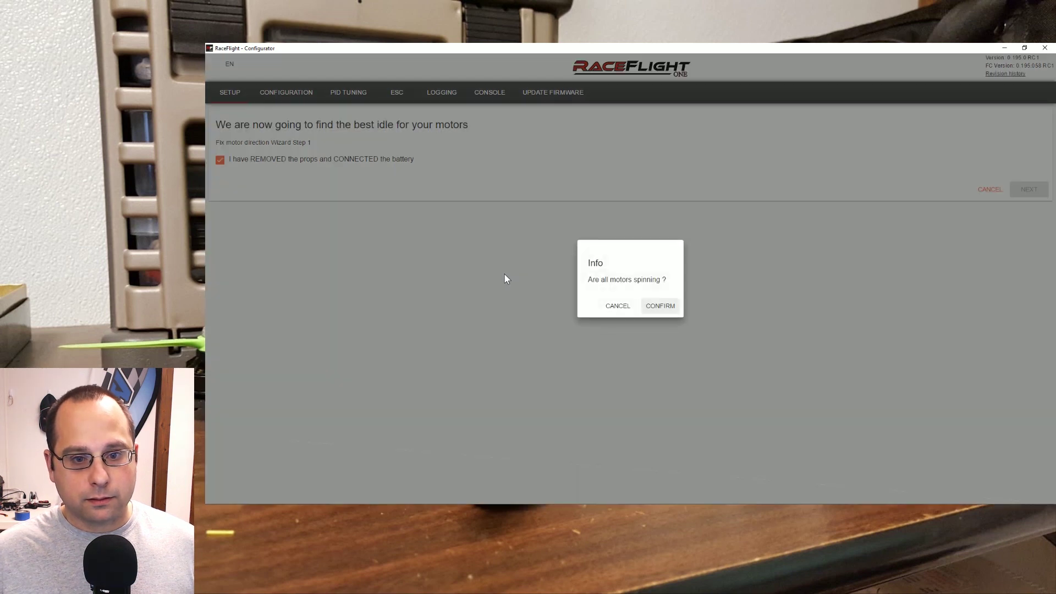
left_click(667, 310)
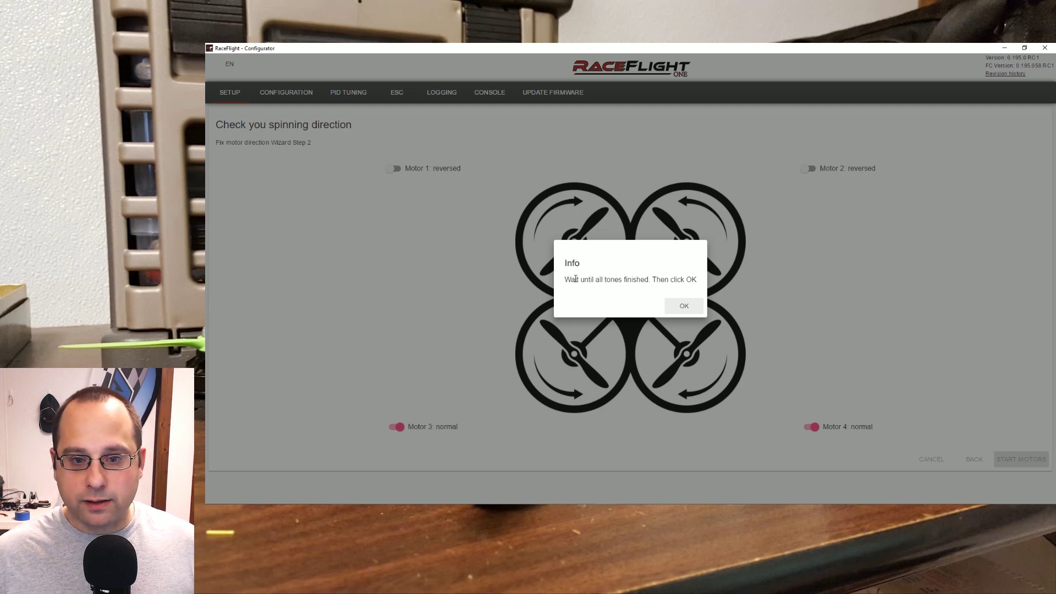
Step: Spin up the motors and confirm all four turn in the correct direction
left_click(681, 307)
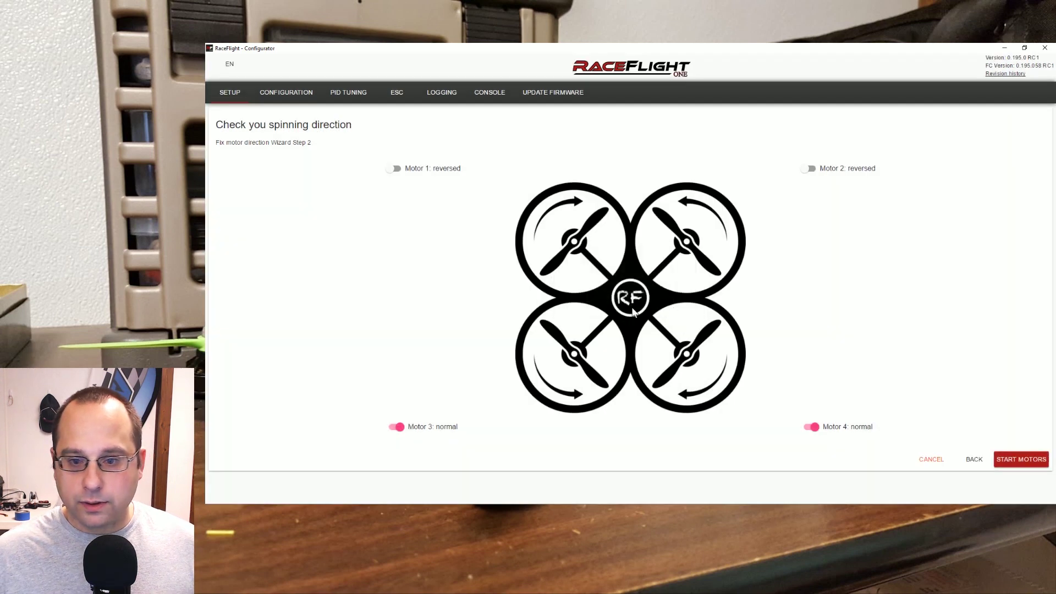
left_click(1011, 464)
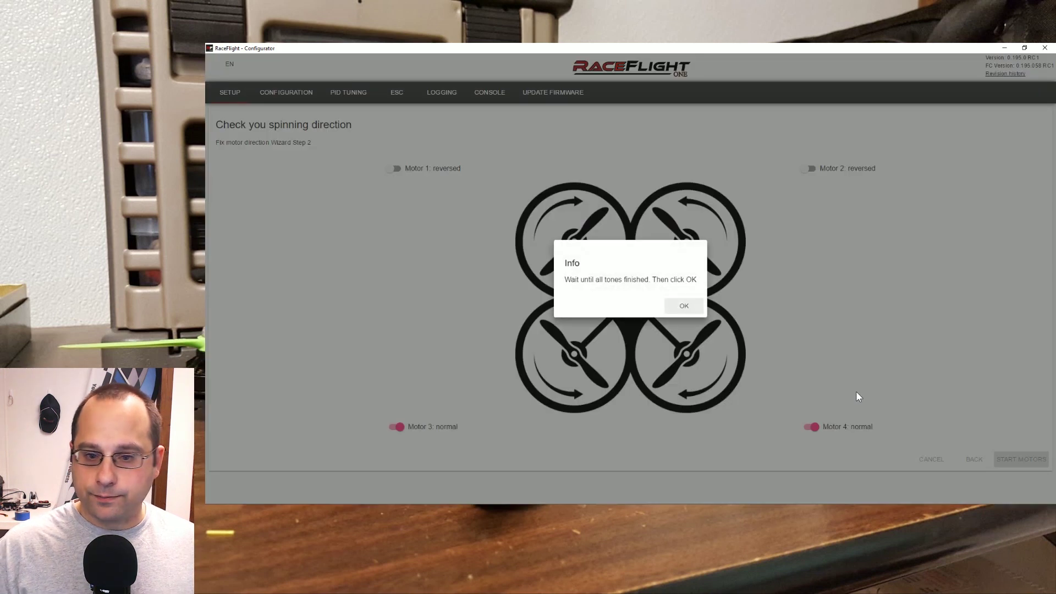
left_click(684, 307)
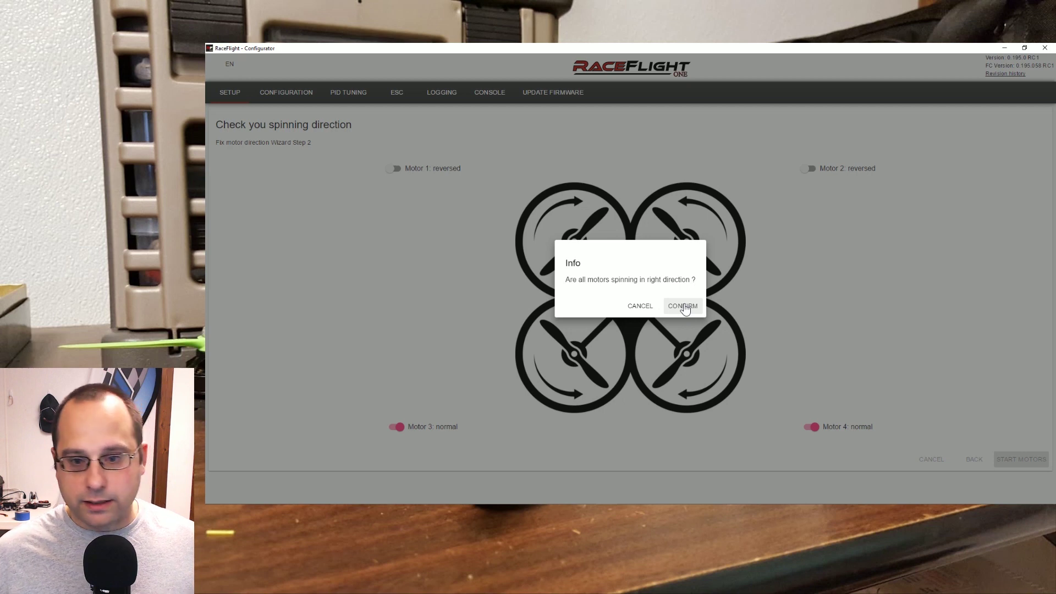
left_click(683, 307)
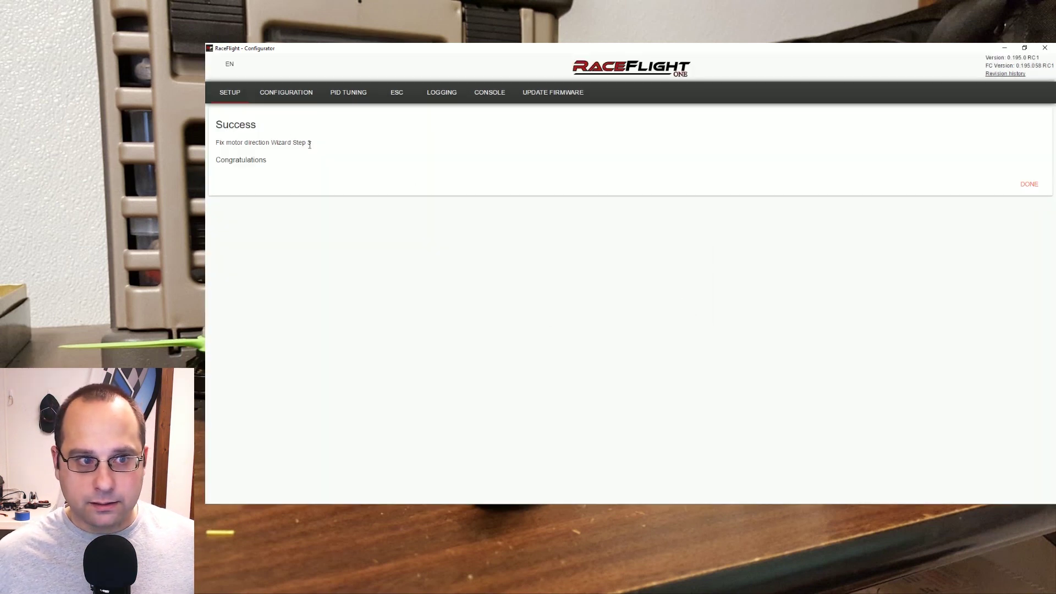
Step: Review the channel sliders on the Setup tab, then open the Configuration tab
left_click(232, 94)
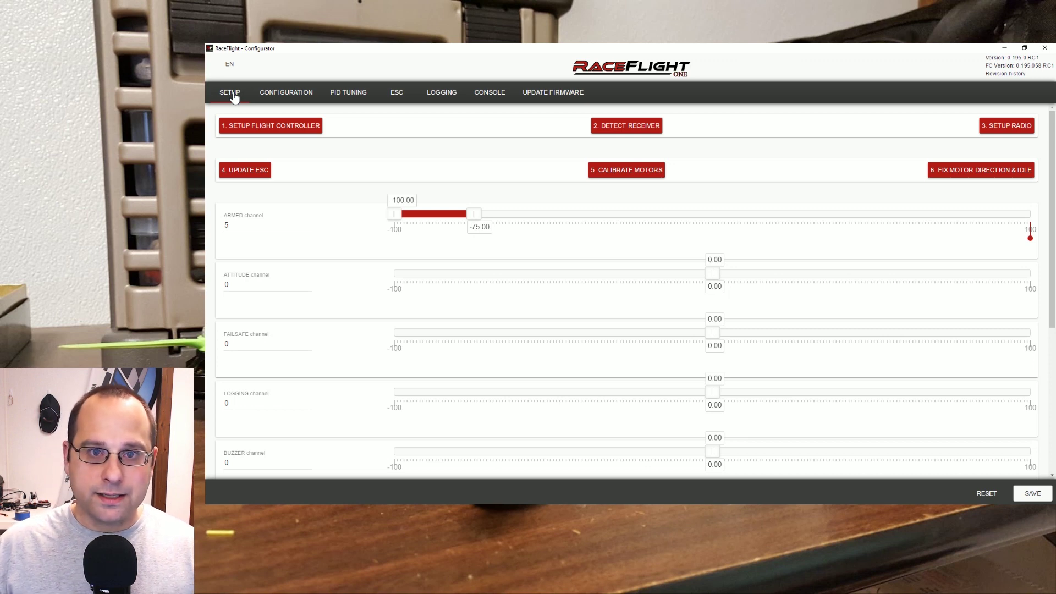
scroll(266, 180, "down", 5)
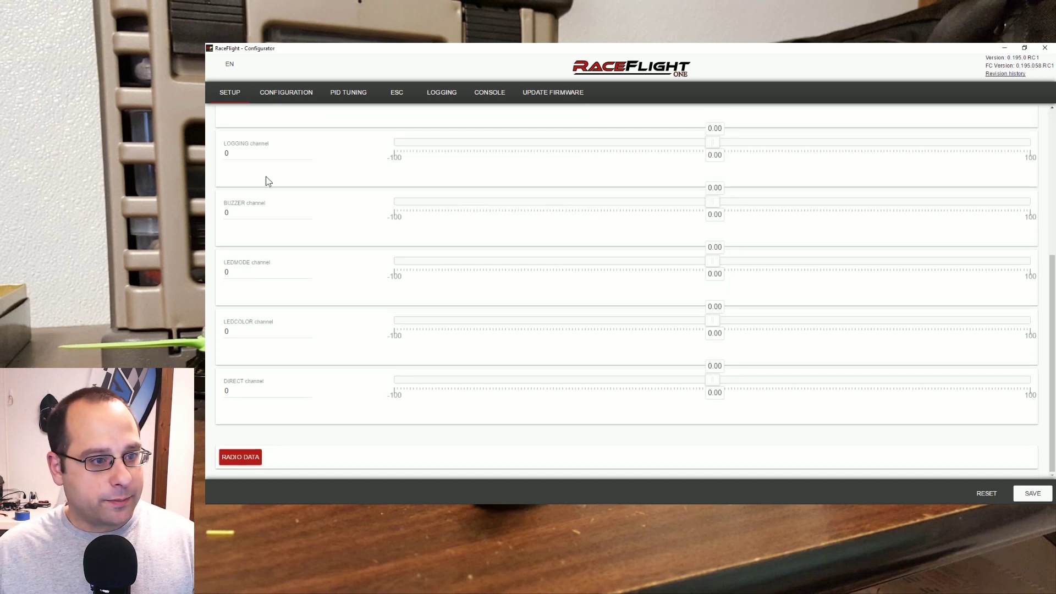
scroll(266, 176, "up", 5)
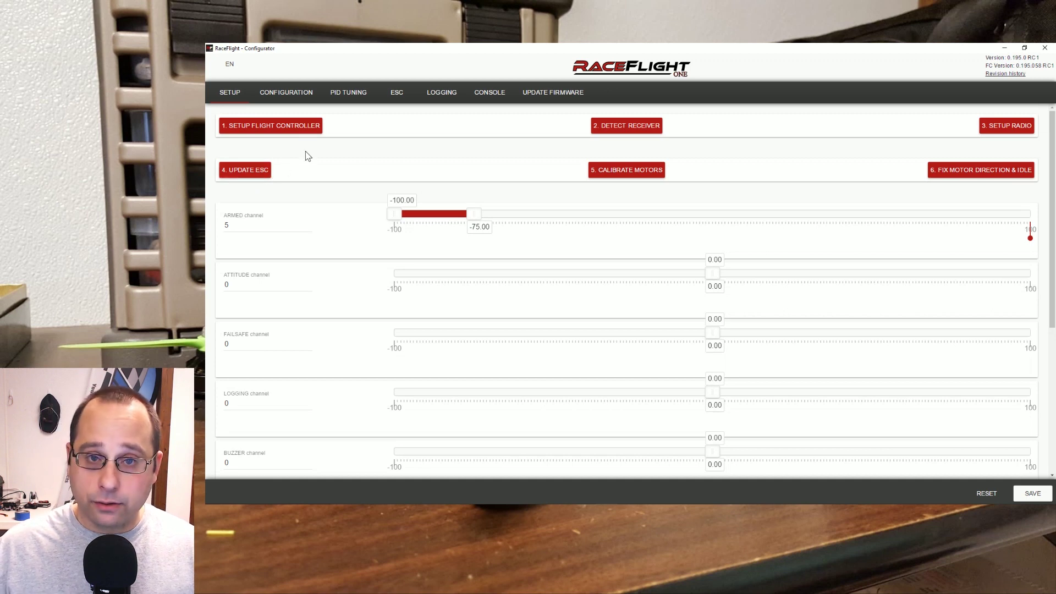
left_click(286, 93)
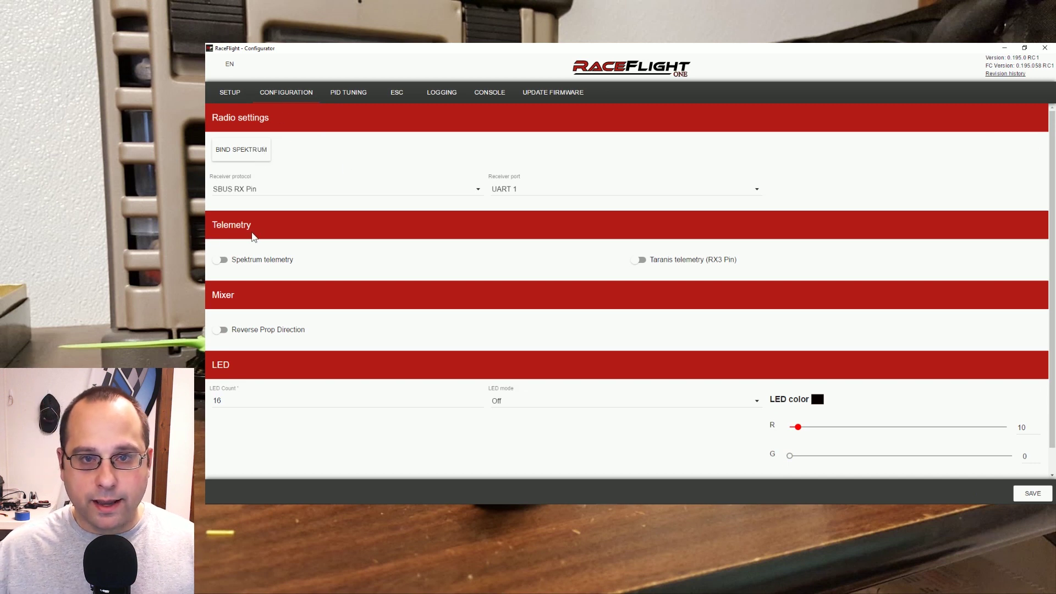
Step: Maximize the RaceFlight PDF manual and scroll to the Revolt V1 Board wiring diagram
key("alt+Tab")
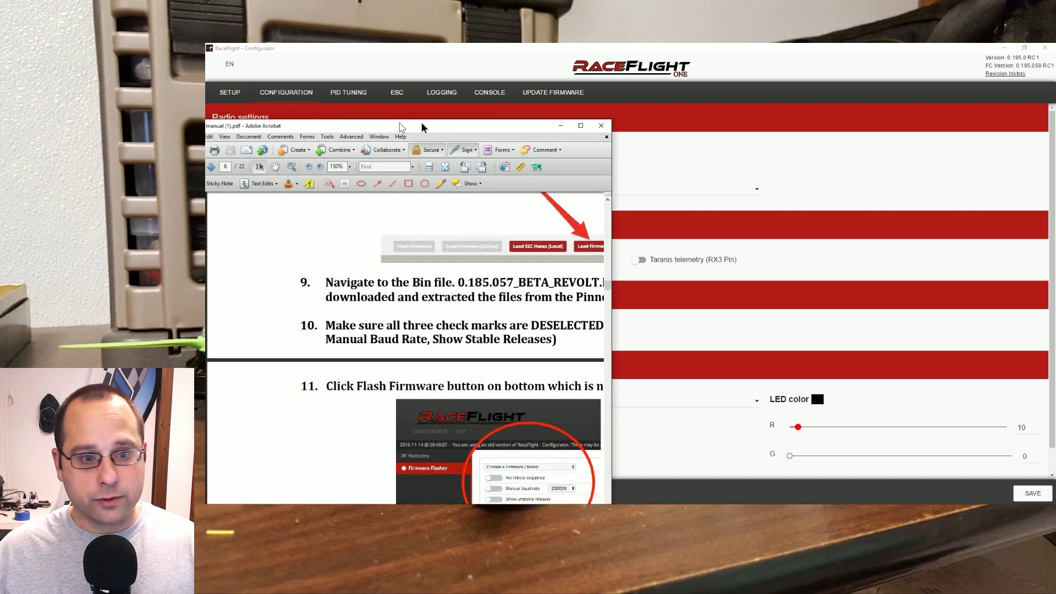
double_click(423, 127)
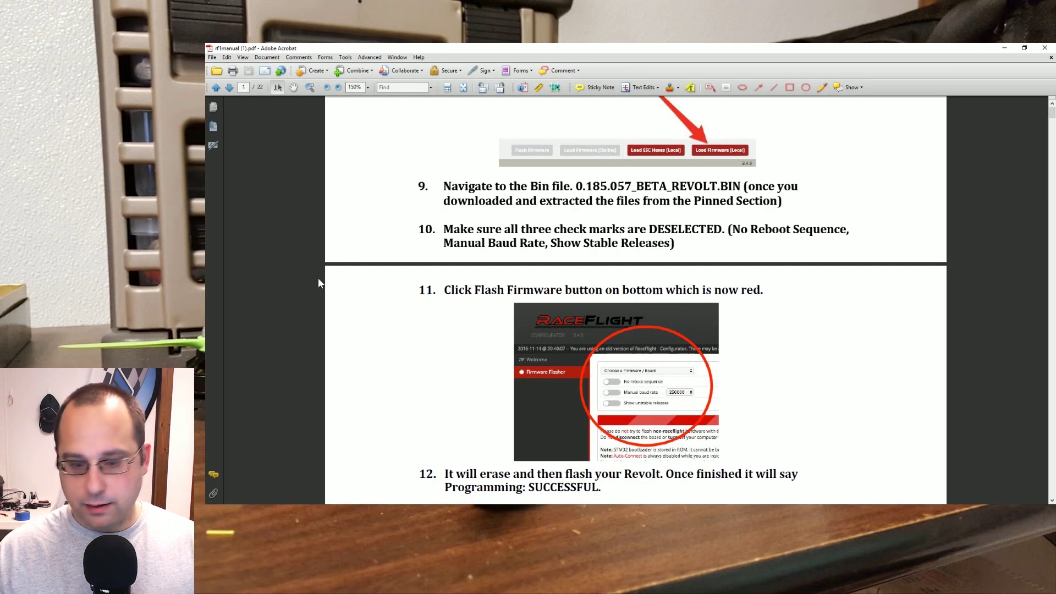
scroll(318, 278, "down", 15)
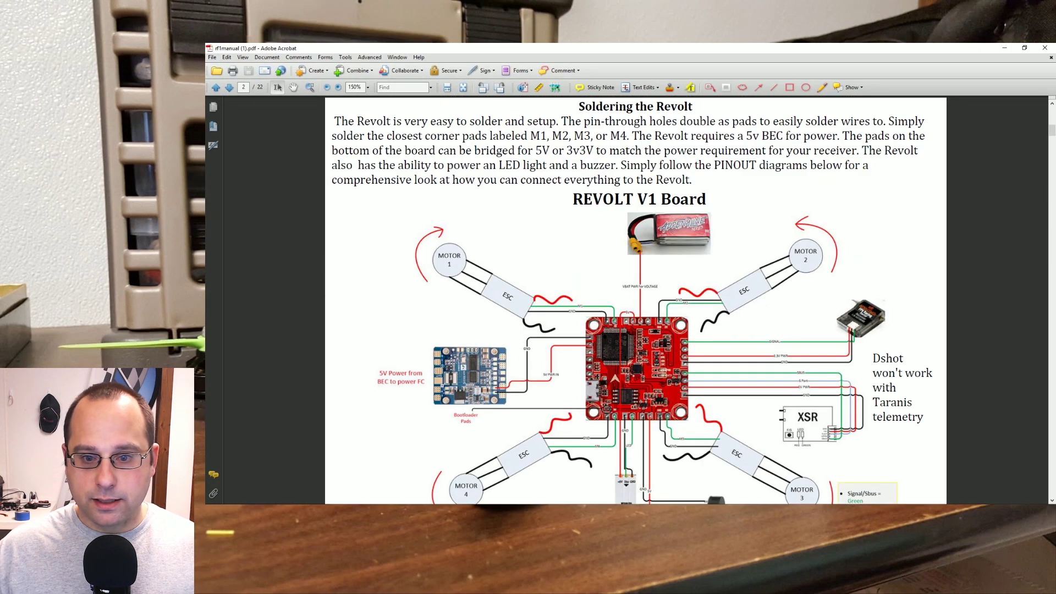
scroll(806, 340, "down", 3)
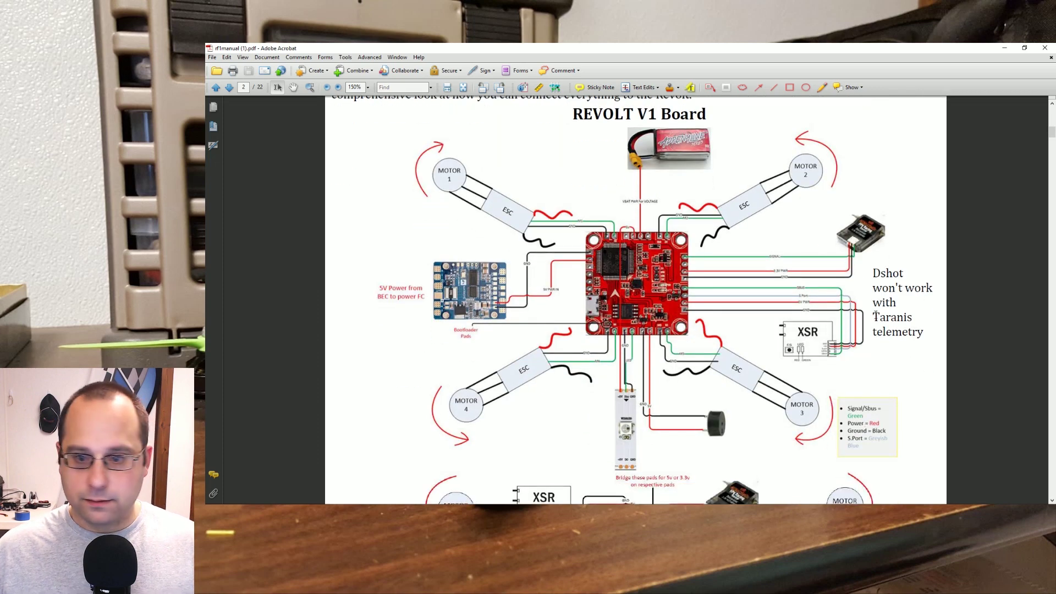
scroll(875, 316, "up", 3)
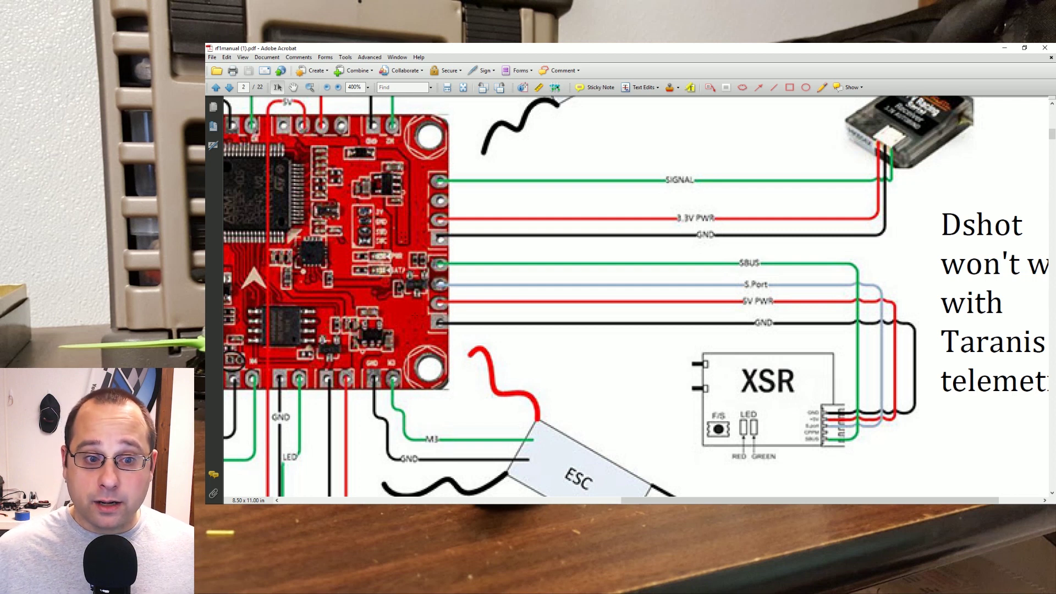
Step: Minimize Acrobat, check the Reverse Prop Direction option, then switch to PID Tuning
left_click(1004, 48)
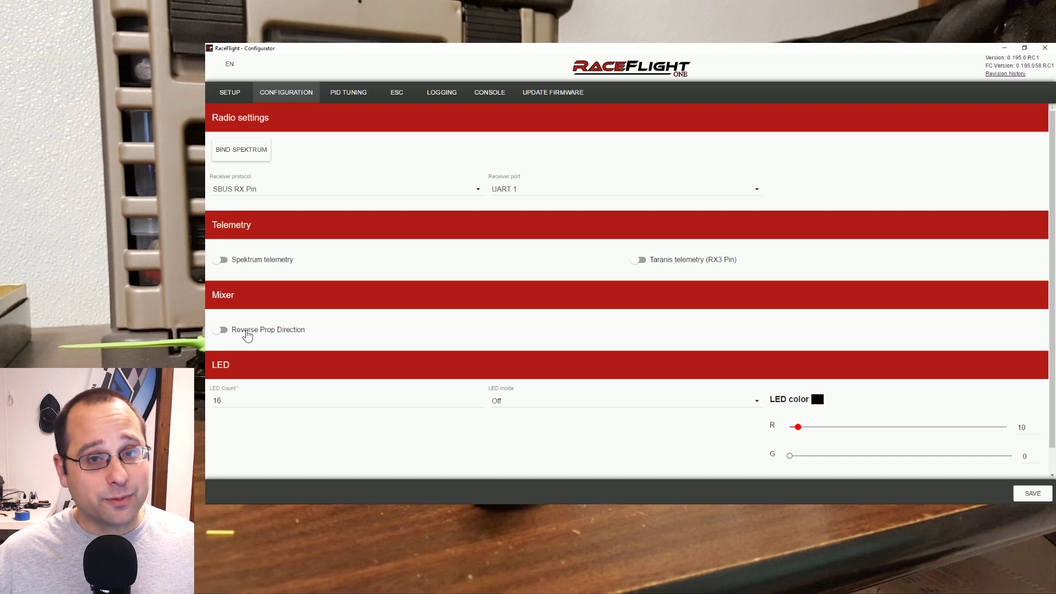
left_click(348, 92)
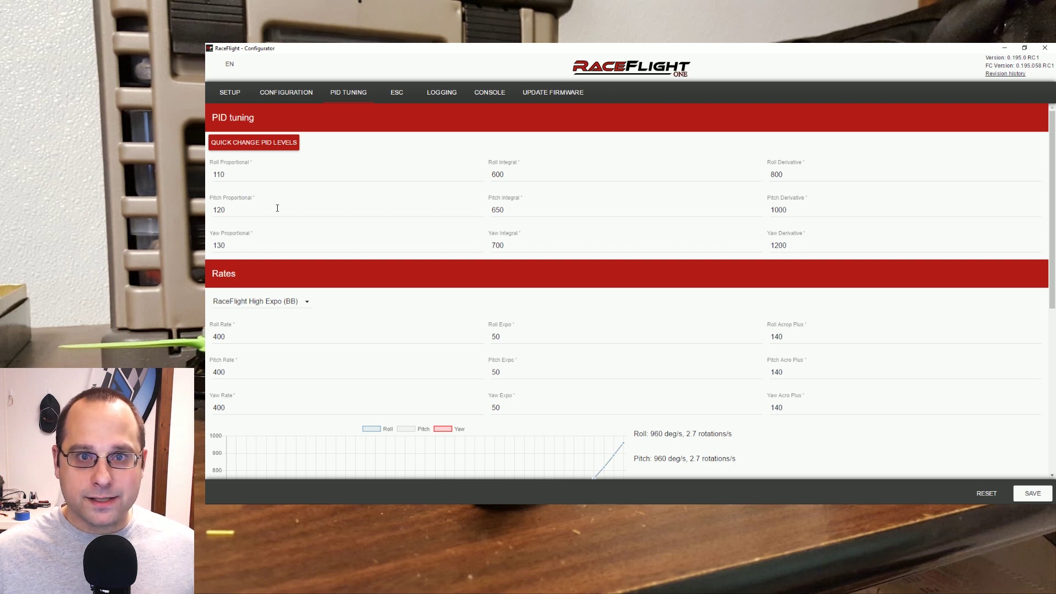
Step: Scroll to Rates and view the presets, keeping RaceFlight High Expo (BB)
scroll(277, 208, "down", 3)
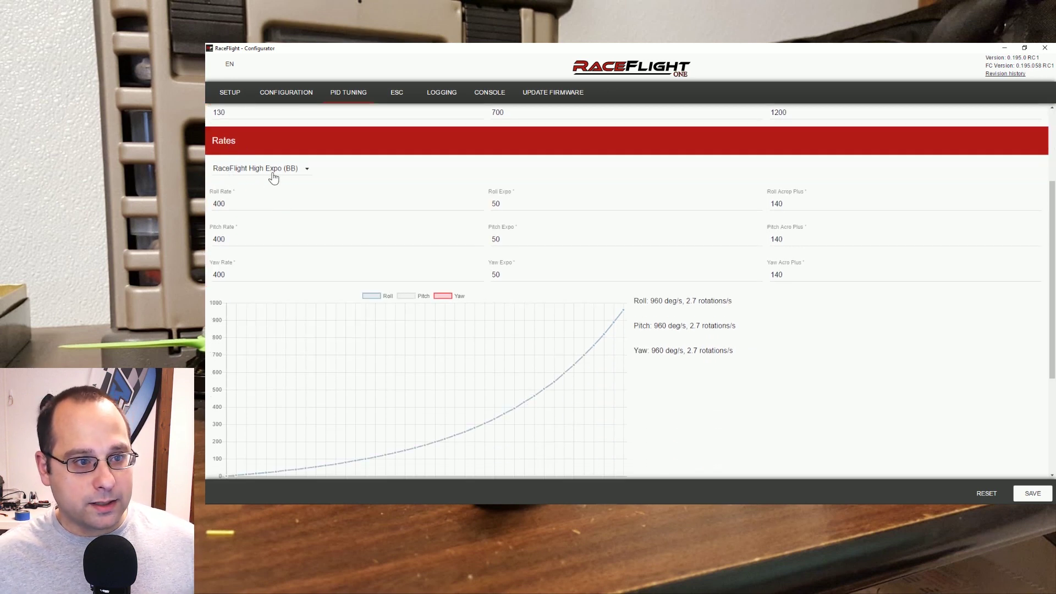
left_click(242, 173)
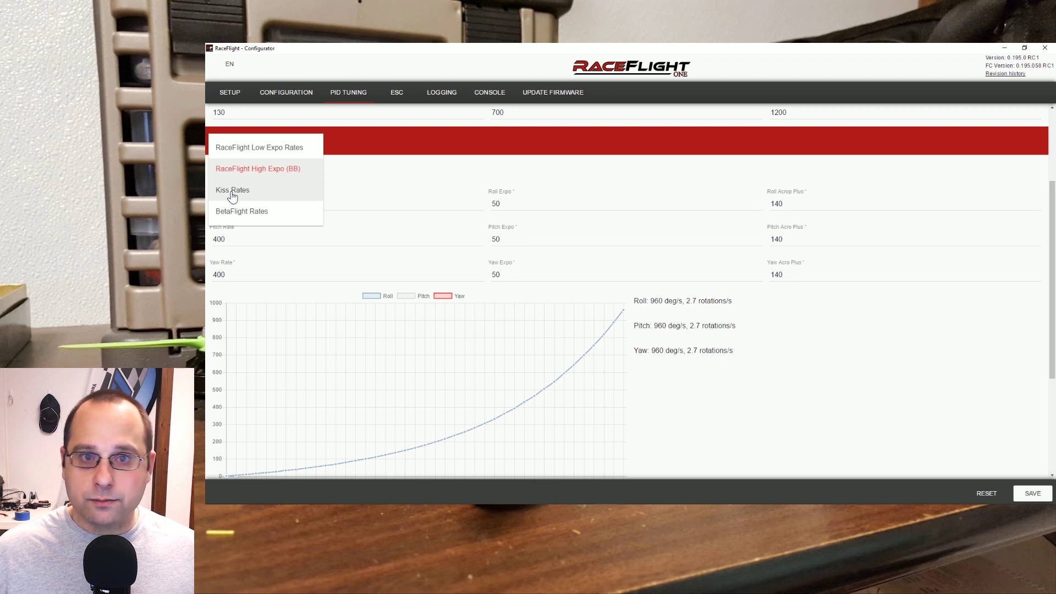
Step: Check the ESC settings (Timing Medium, start-up power 0.125), then the flight log and console pages
left_click(397, 93)
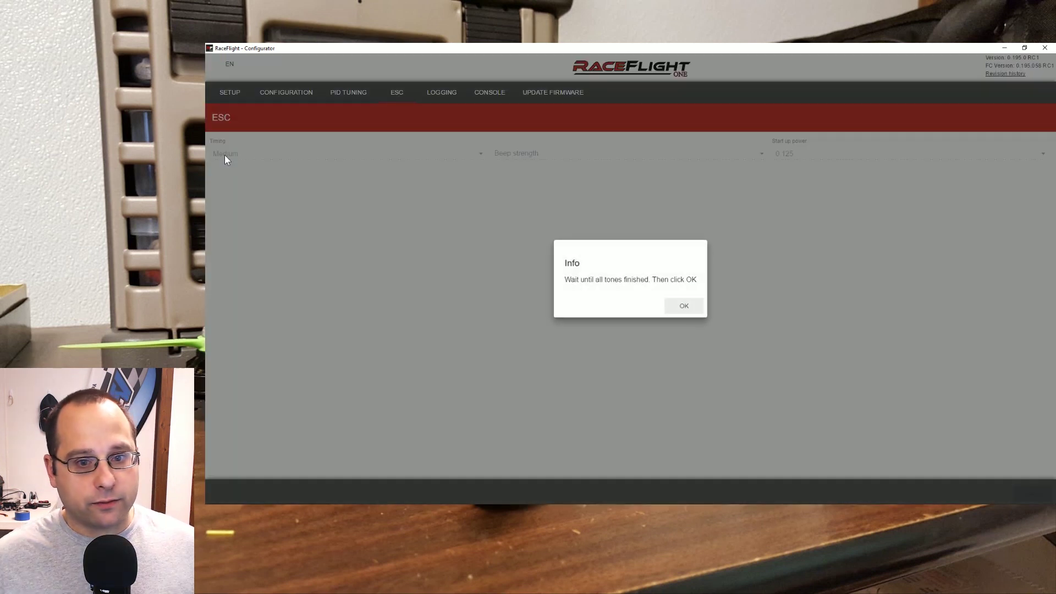
left_click(683, 307)
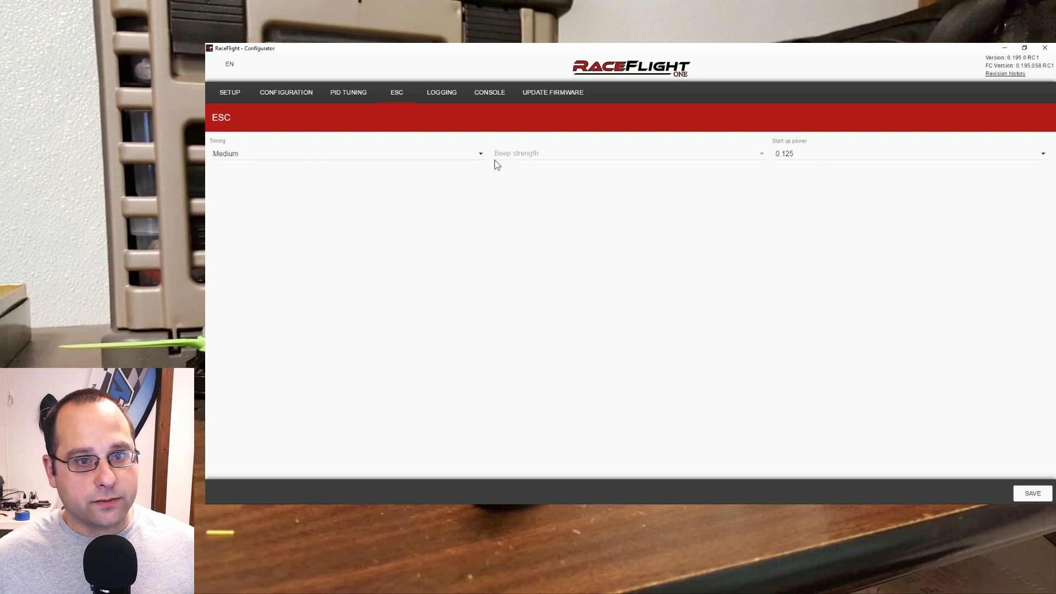
left_click(438, 95)
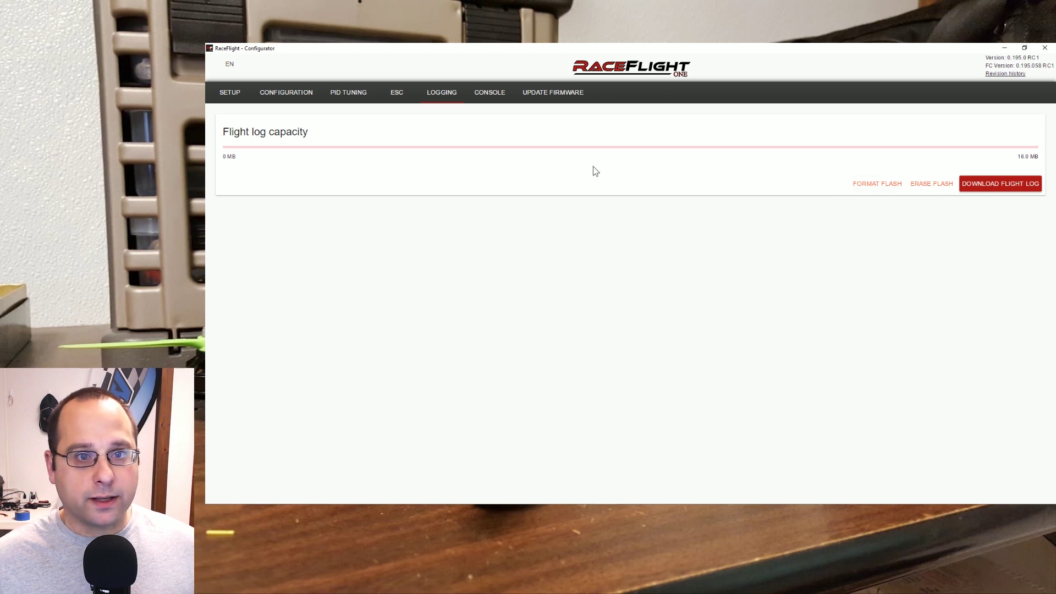
left_click(482, 95)
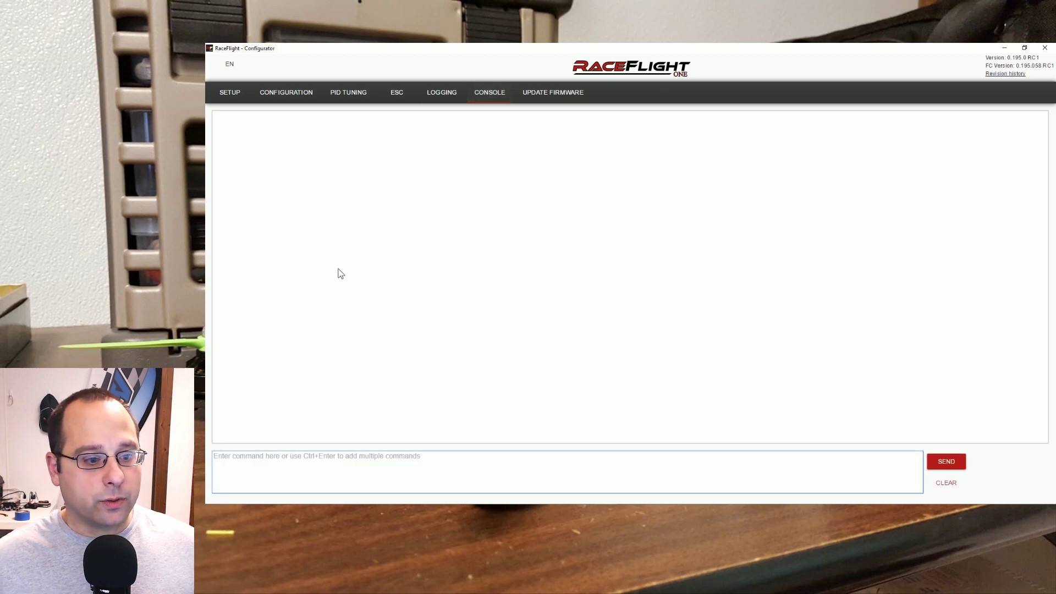